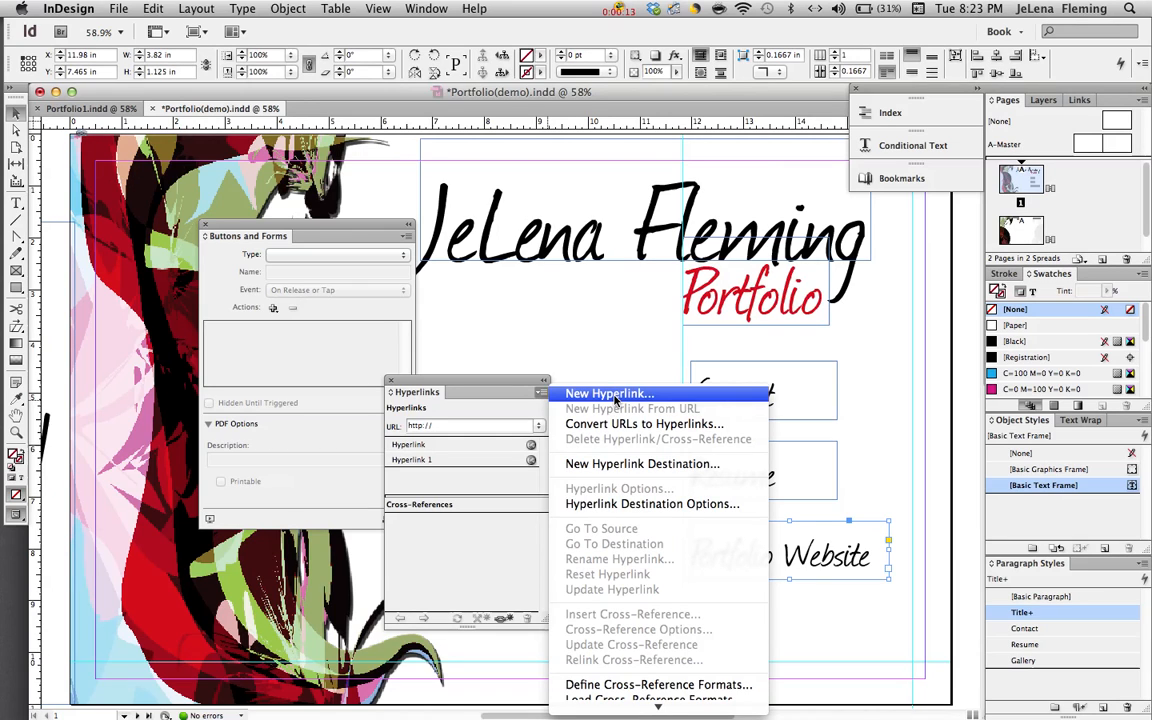
click(612, 394)
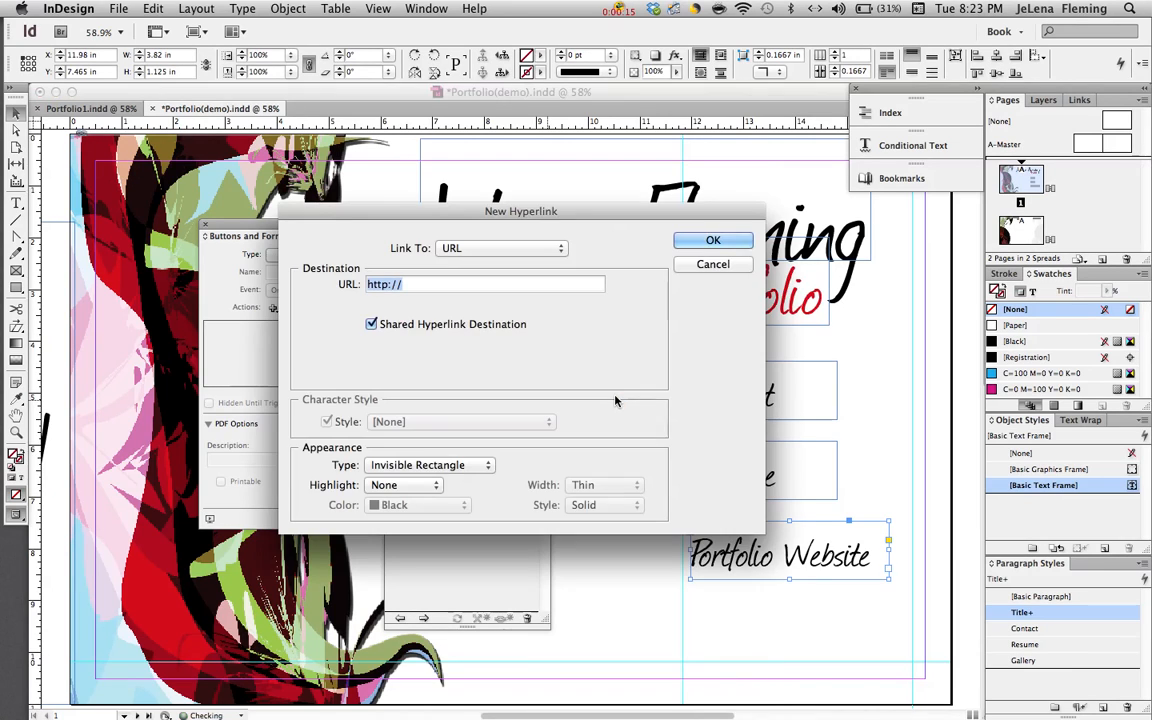
click(561, 250)
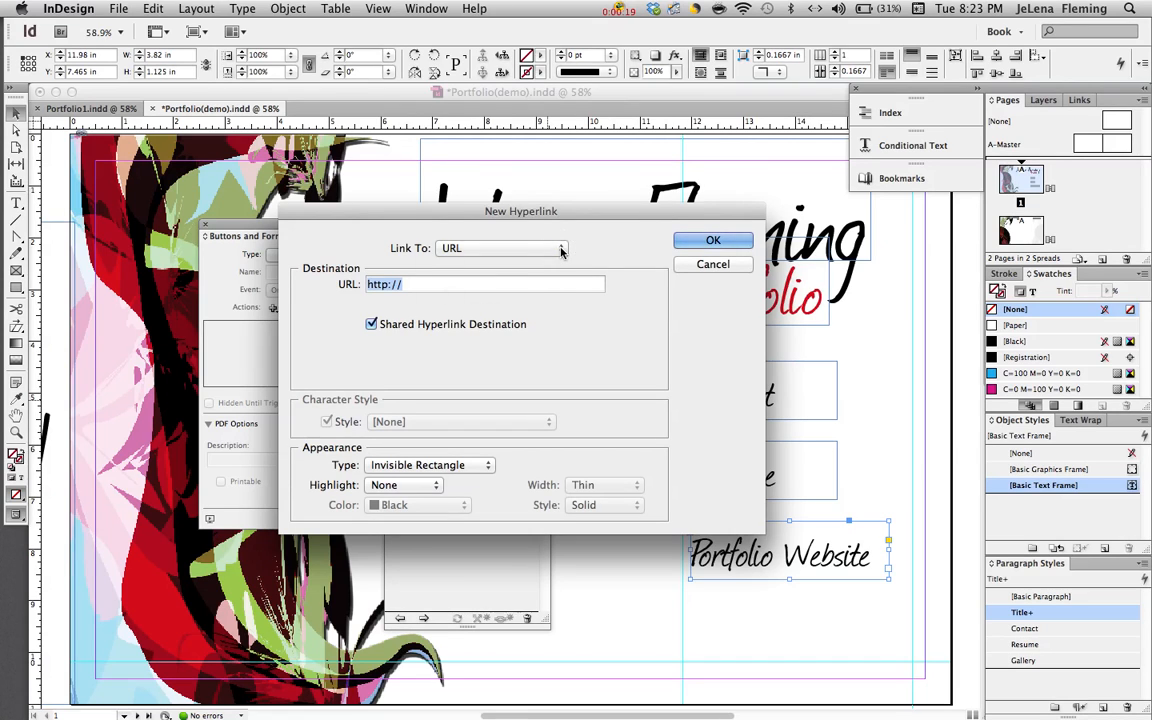
click(424, 285)
text(temp.jflemi)
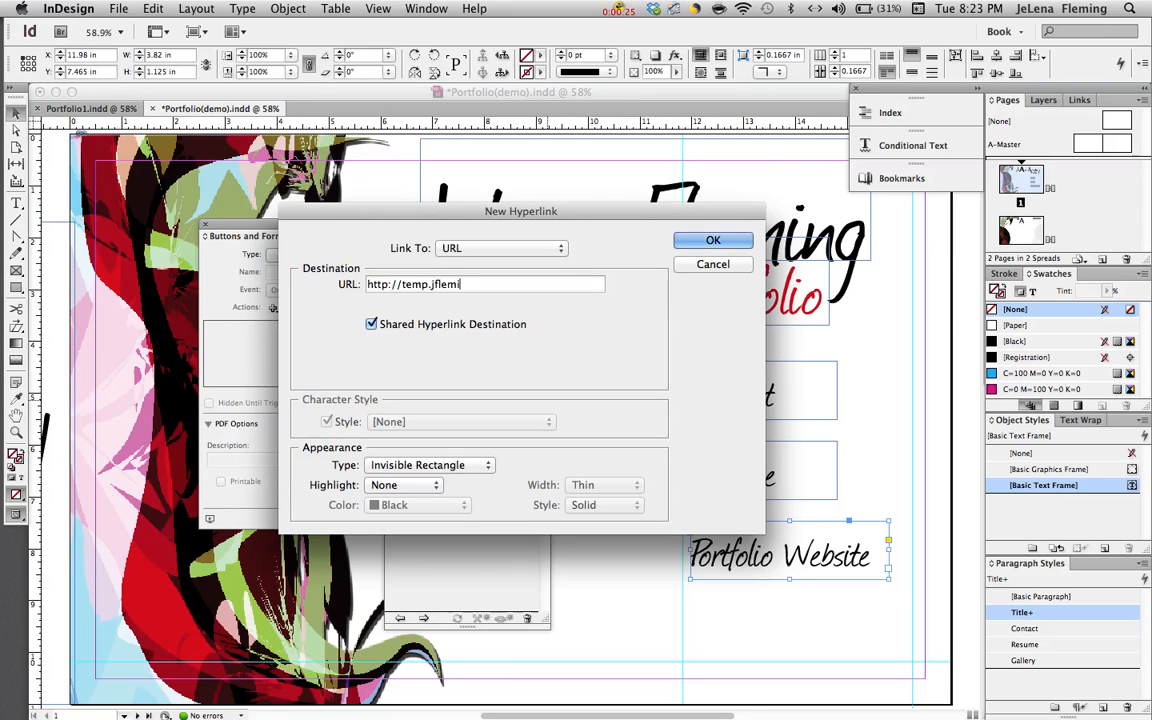
text(ngdesigns.com)
click(714, 242)
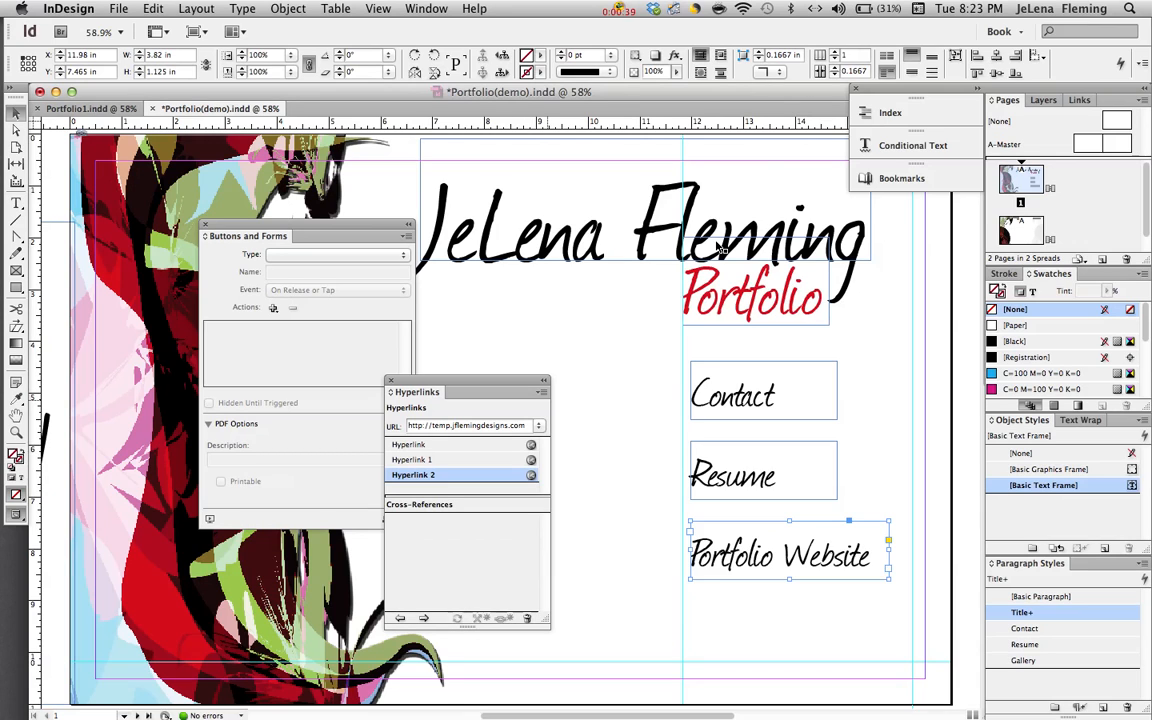
Select the Contact text frame and arrange the floating Hyperlinks and Buttons and Forms windows side by side, clear of the text frames.
click(752, 410)
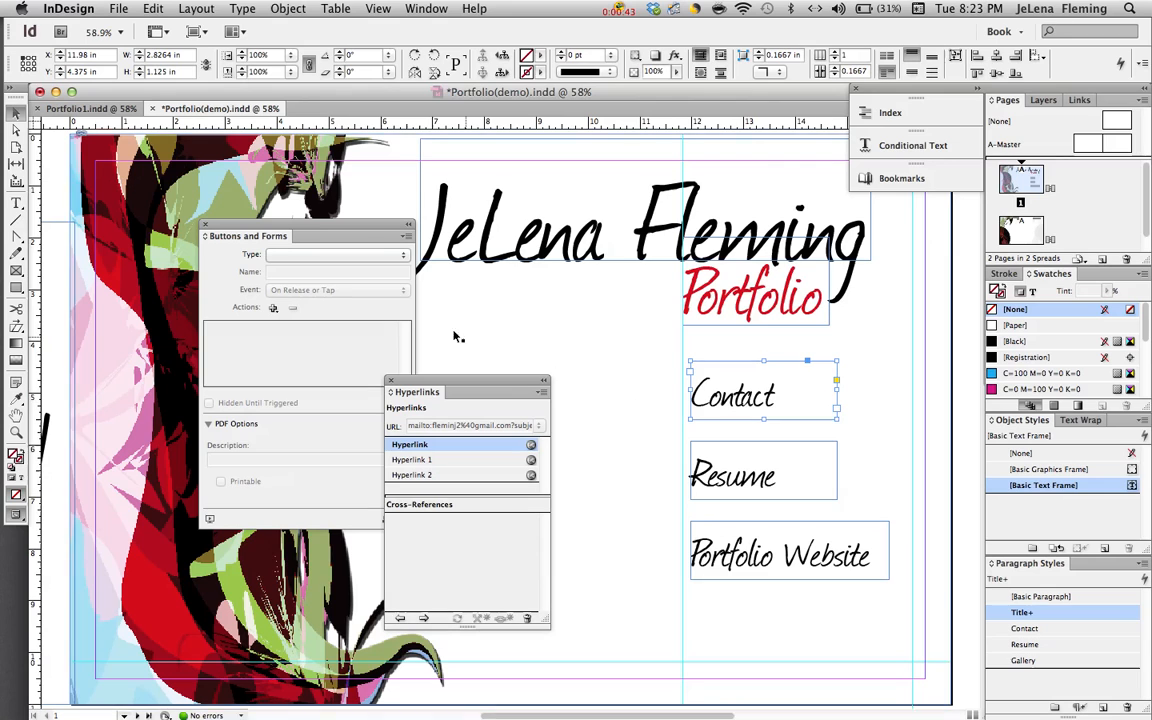
drag(352, 229, 307, 296)
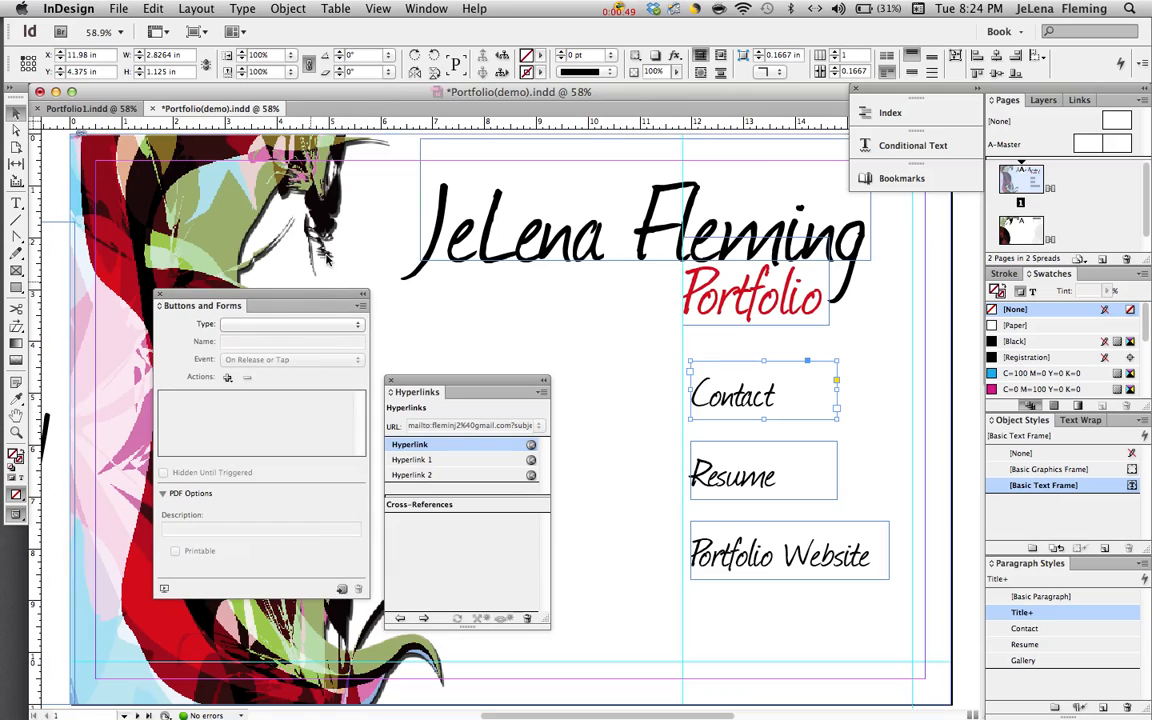
click(427, 9)
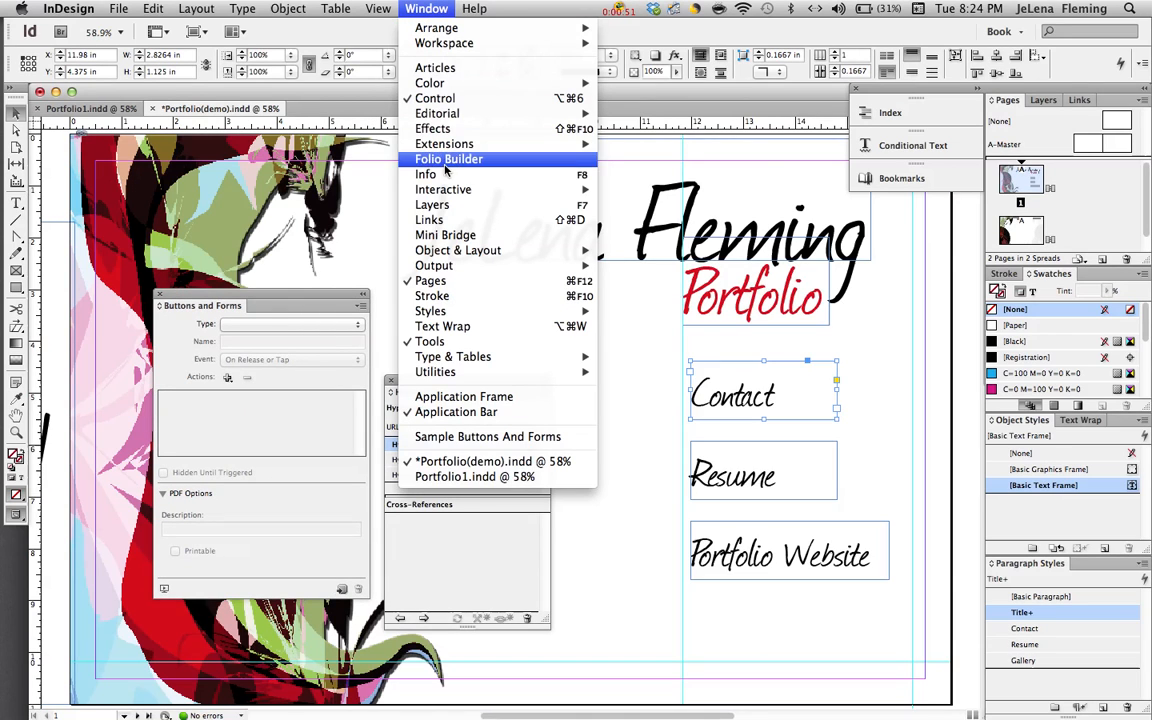
mouse_move(444, 193)
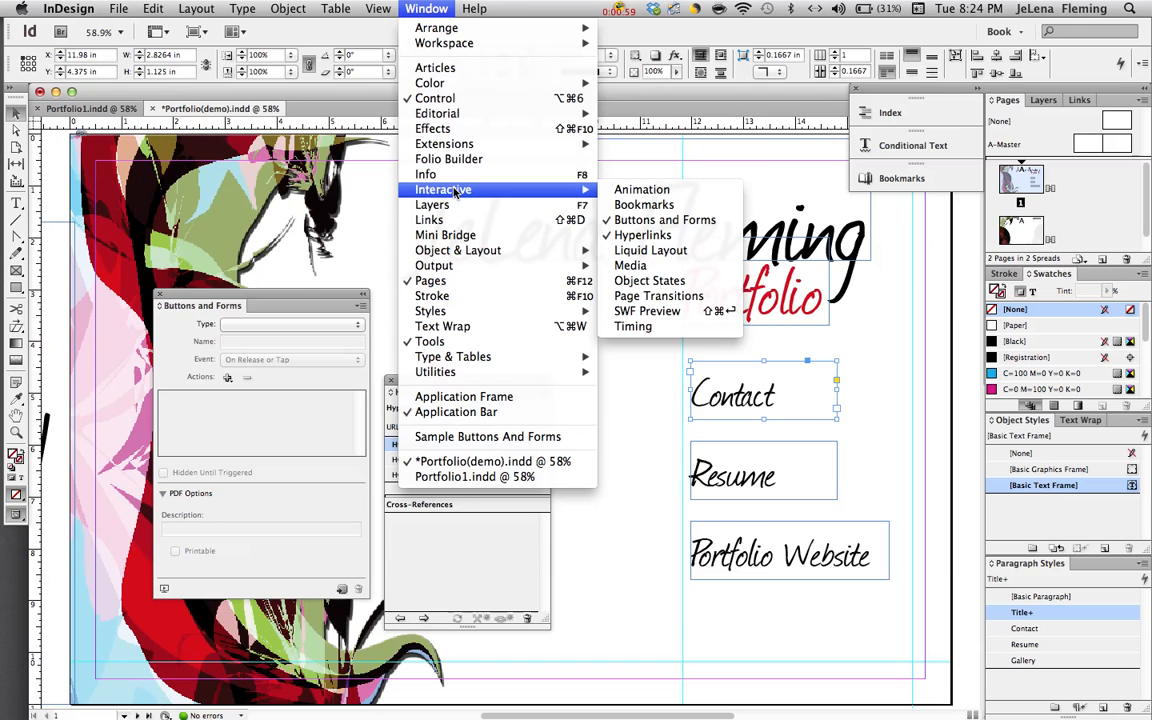
click(405, 8)
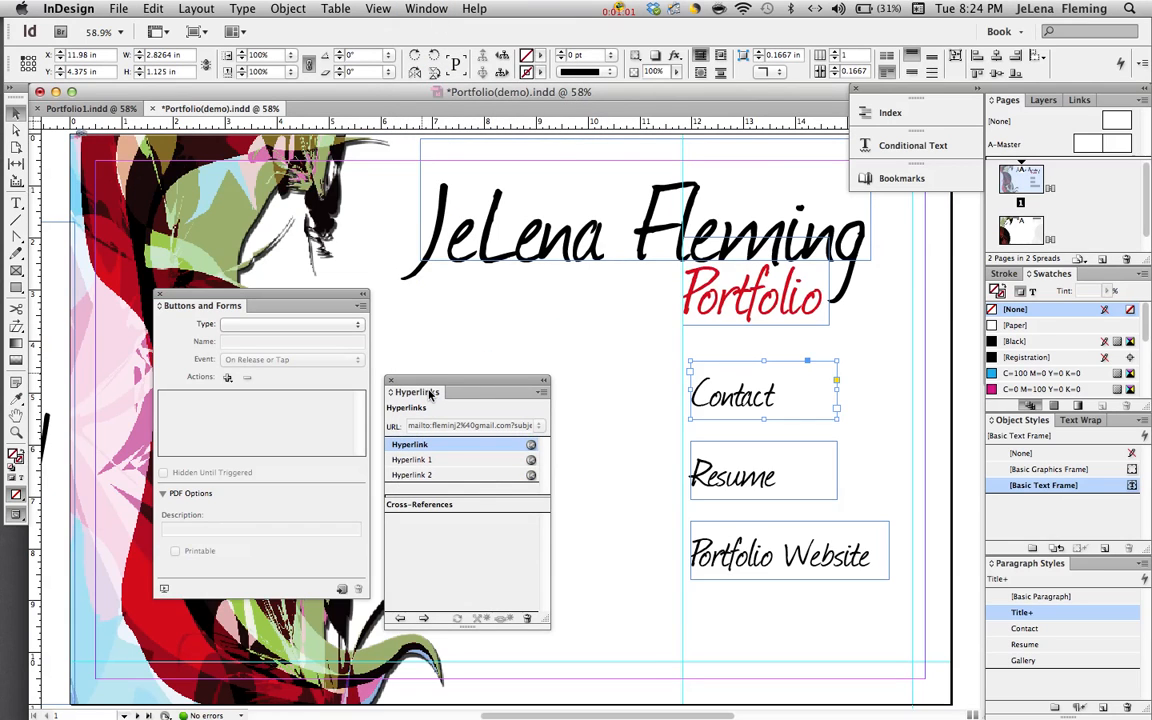
drag(430, 393, 183, 442)
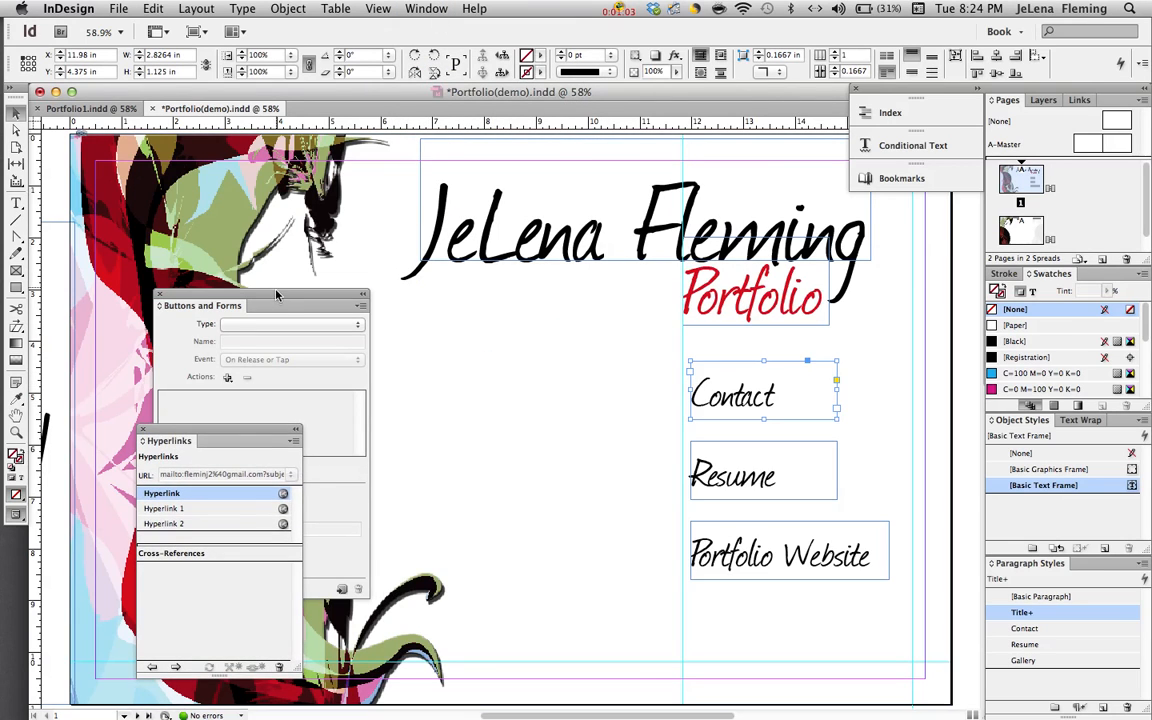
drag(277, 295, 511, 296)
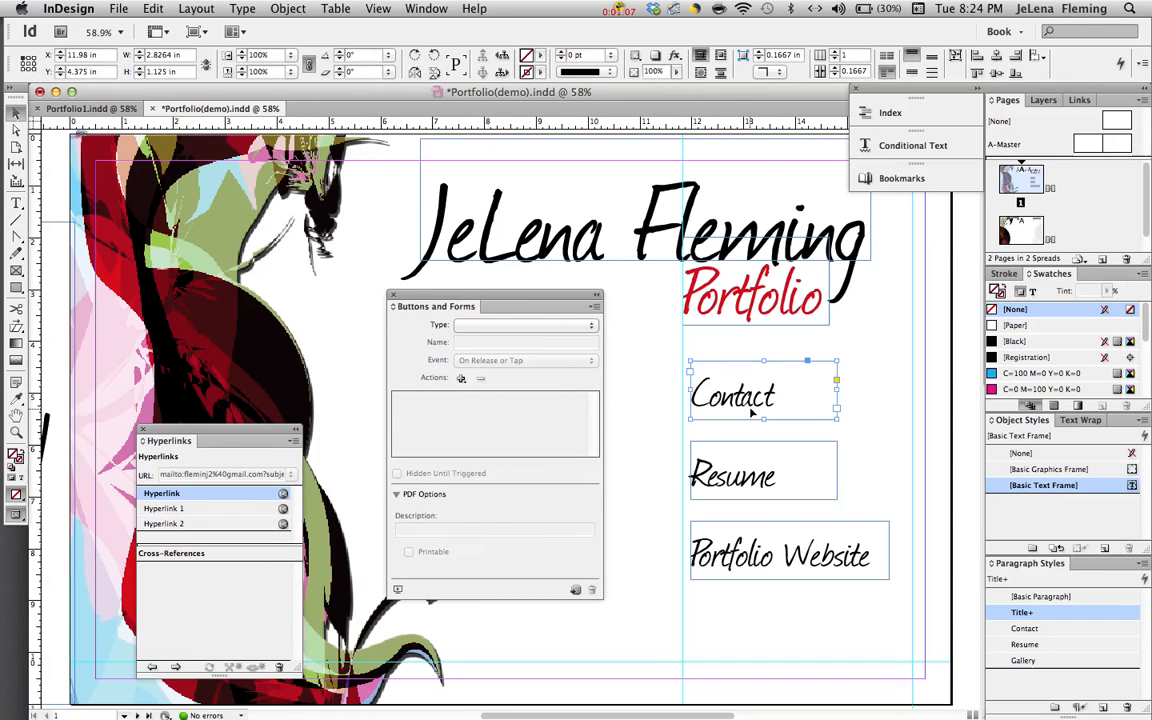
Convert the Contact text frame into a button with the On Click event.
click(591, 328)
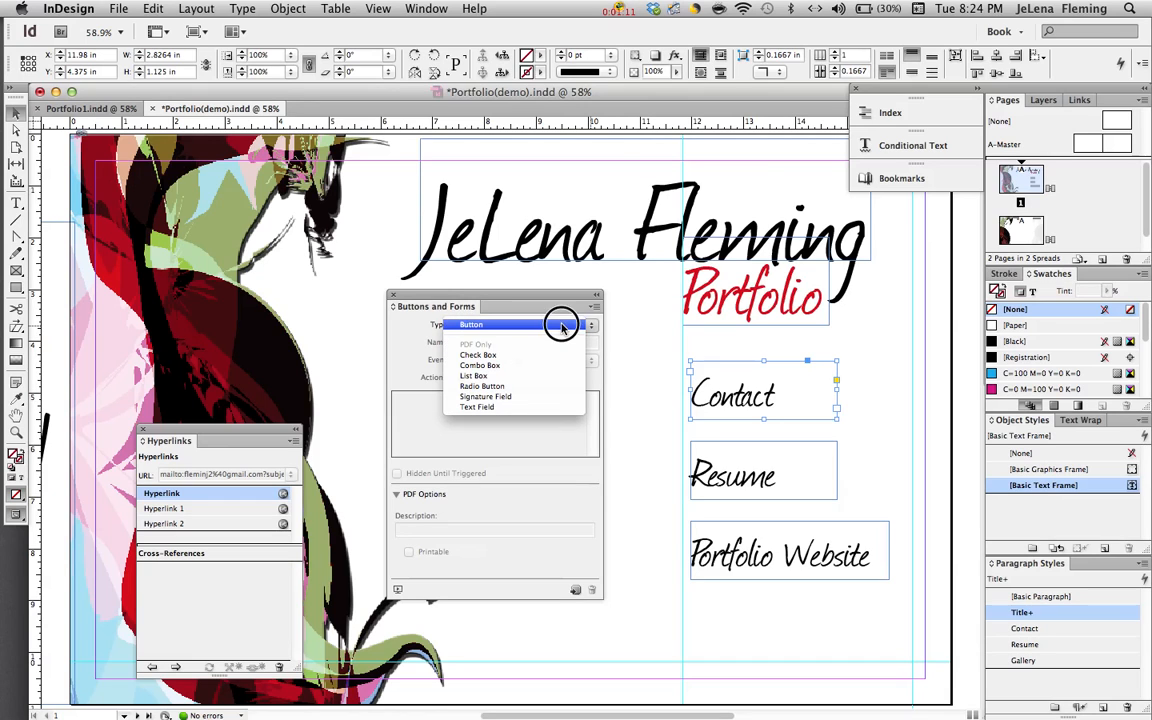
click(562, 326)
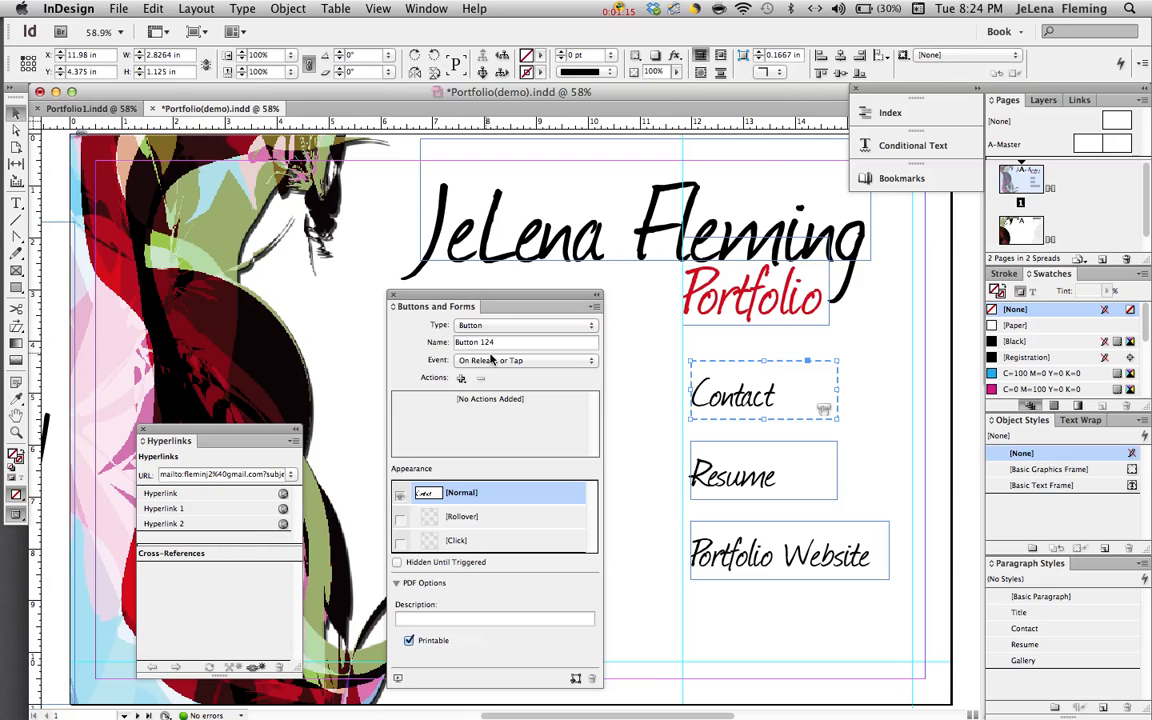
click(551, 362)
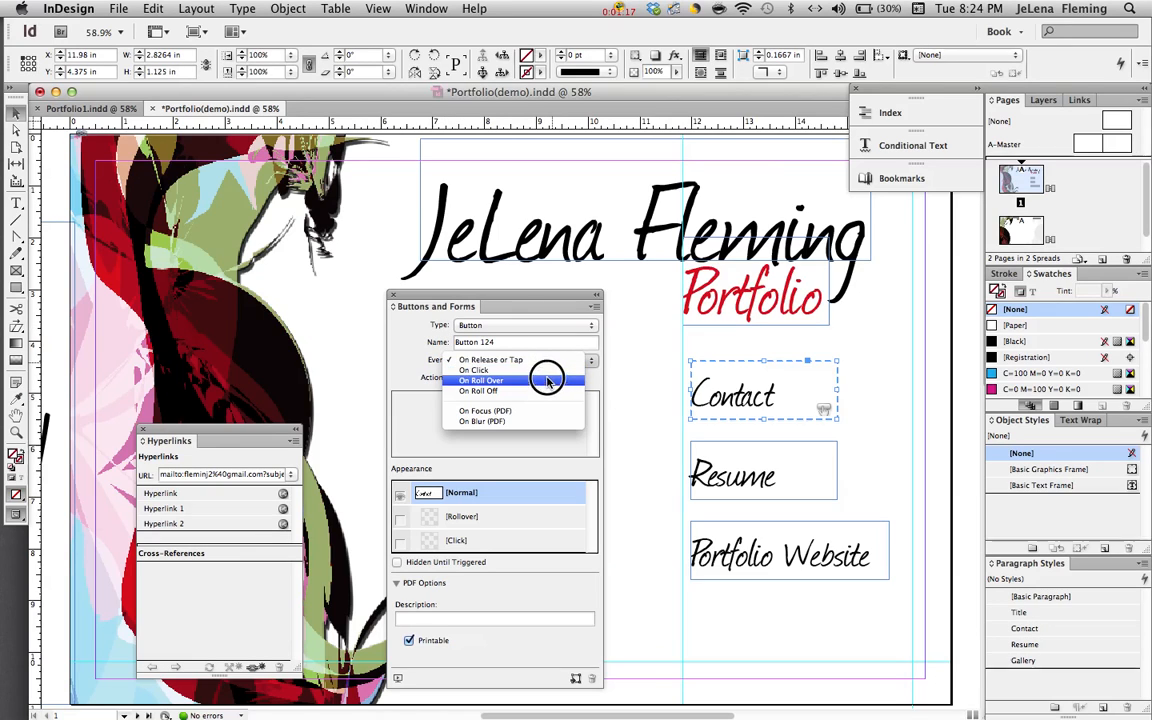
click(546, 371)
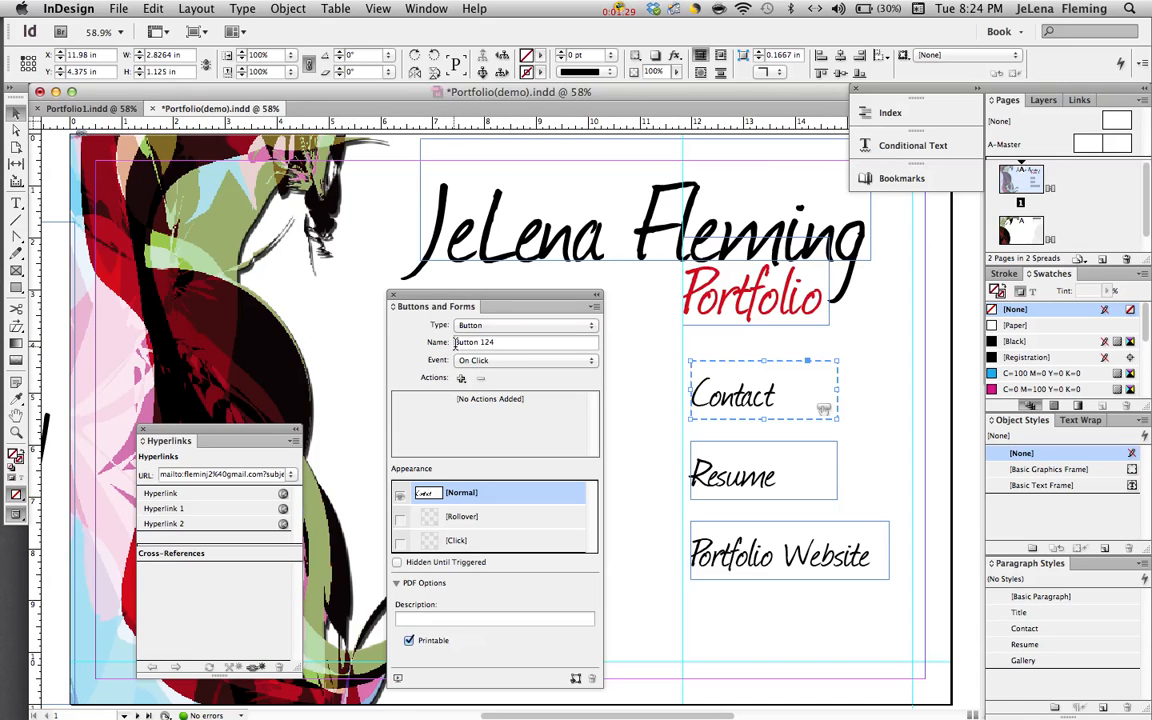
drag(456, 342, 494, 342)
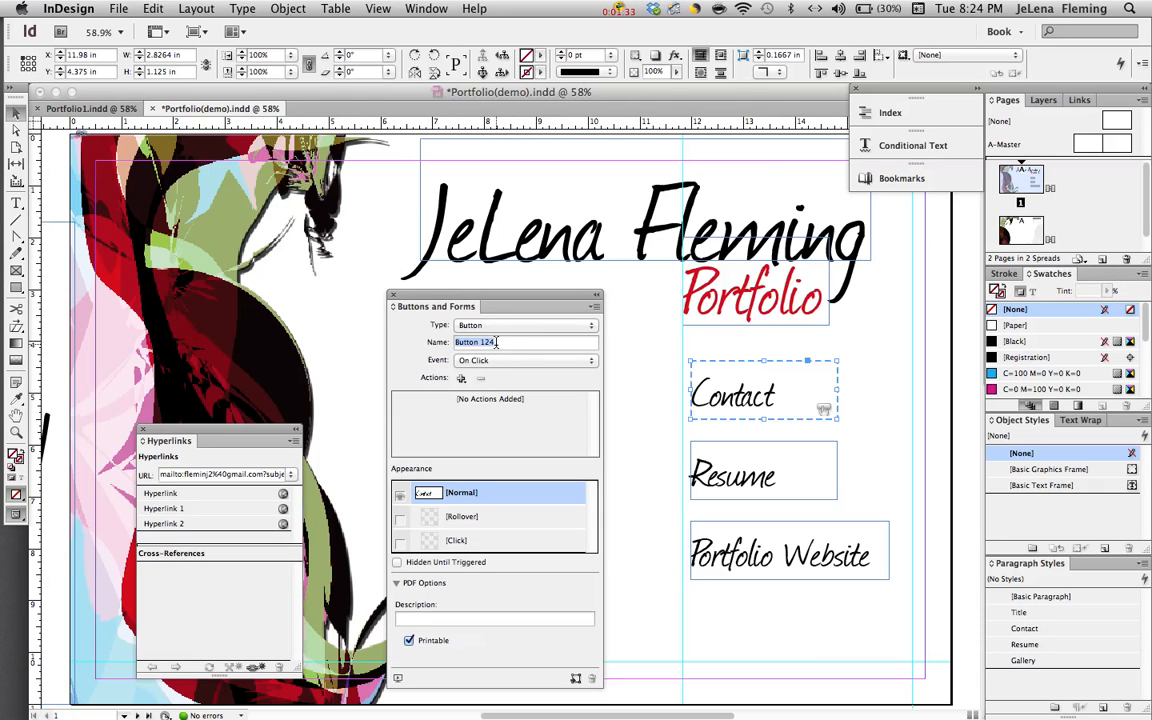
text(Contact)
key(ctrl+z)
Add a Rollover appearance to the Contact button and colour its text red with RGB 255, 0, 0.
click(492, 518)
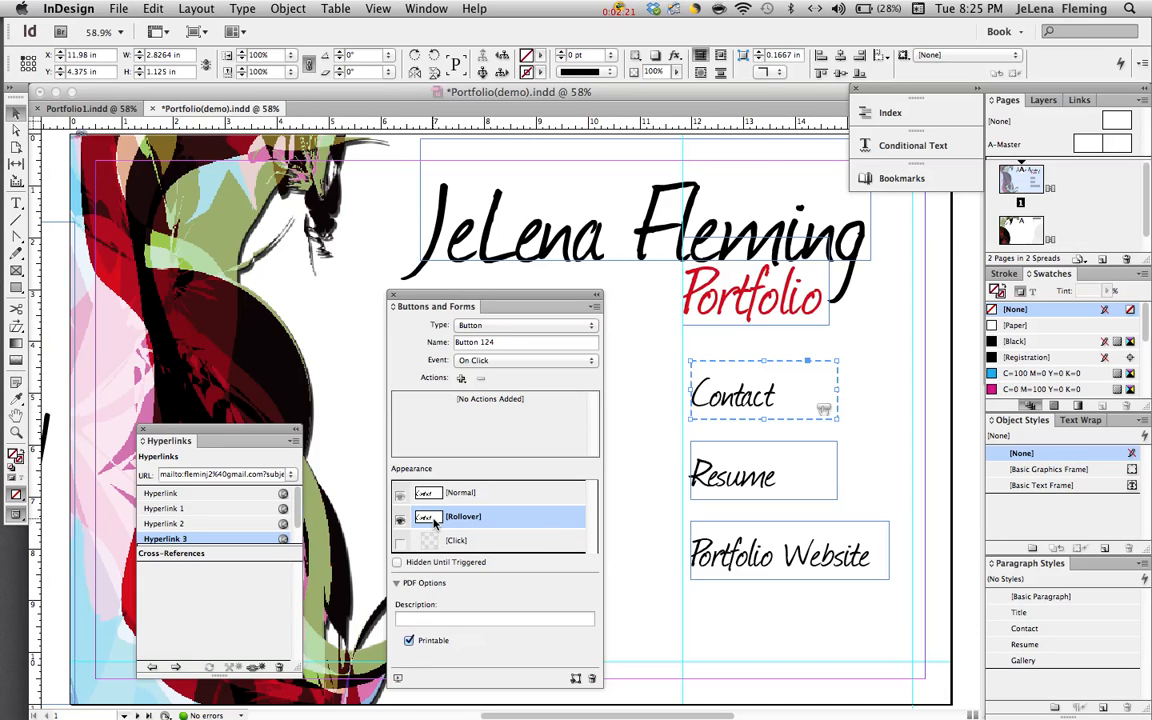
click(17, 203)
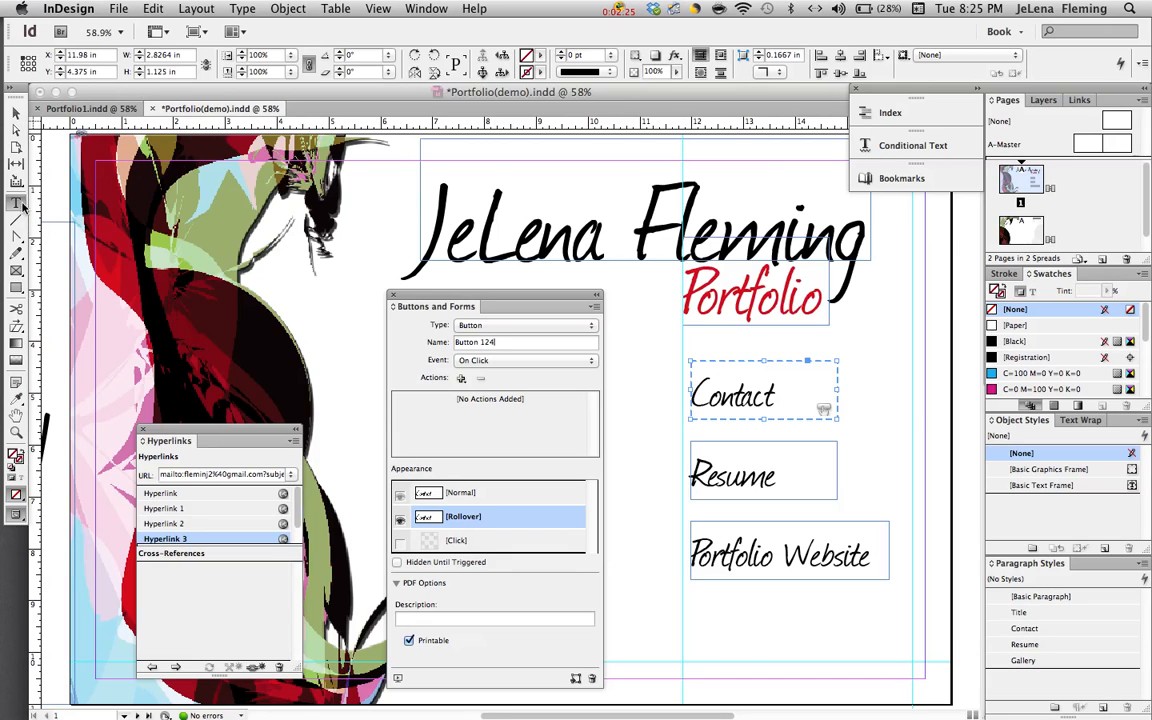
click(720, 393)
double_click(720, 393)
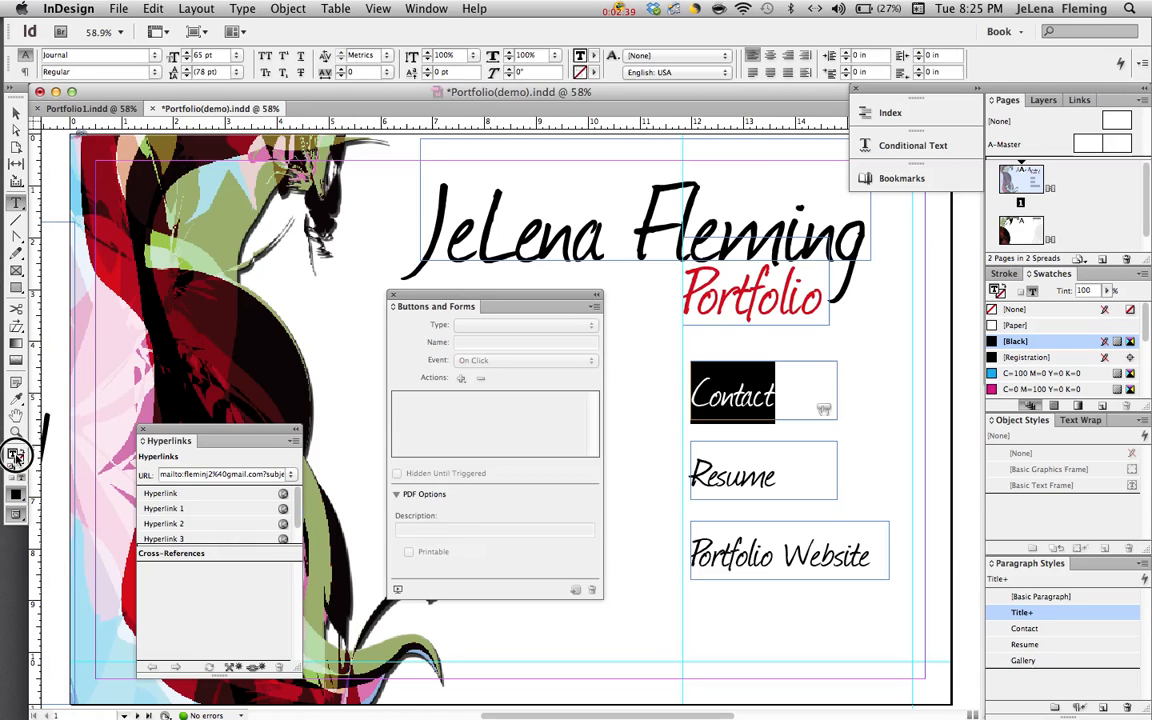
double_click(15, 456)
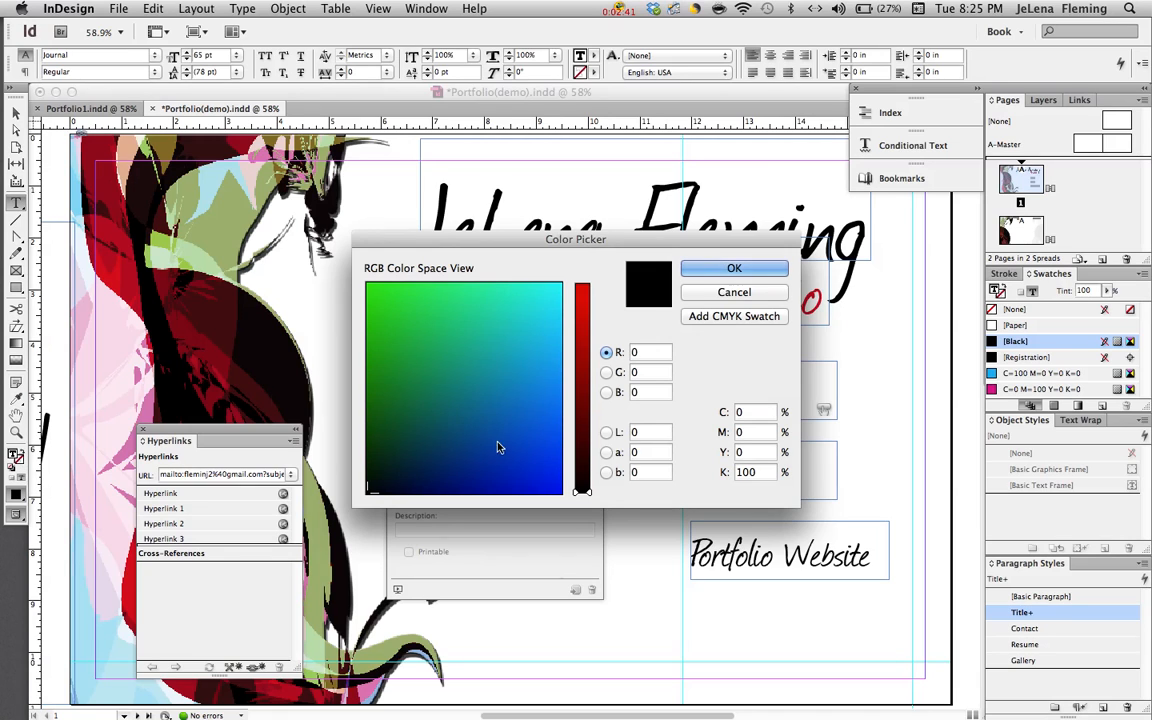
drag(594, 455, 599, 265)
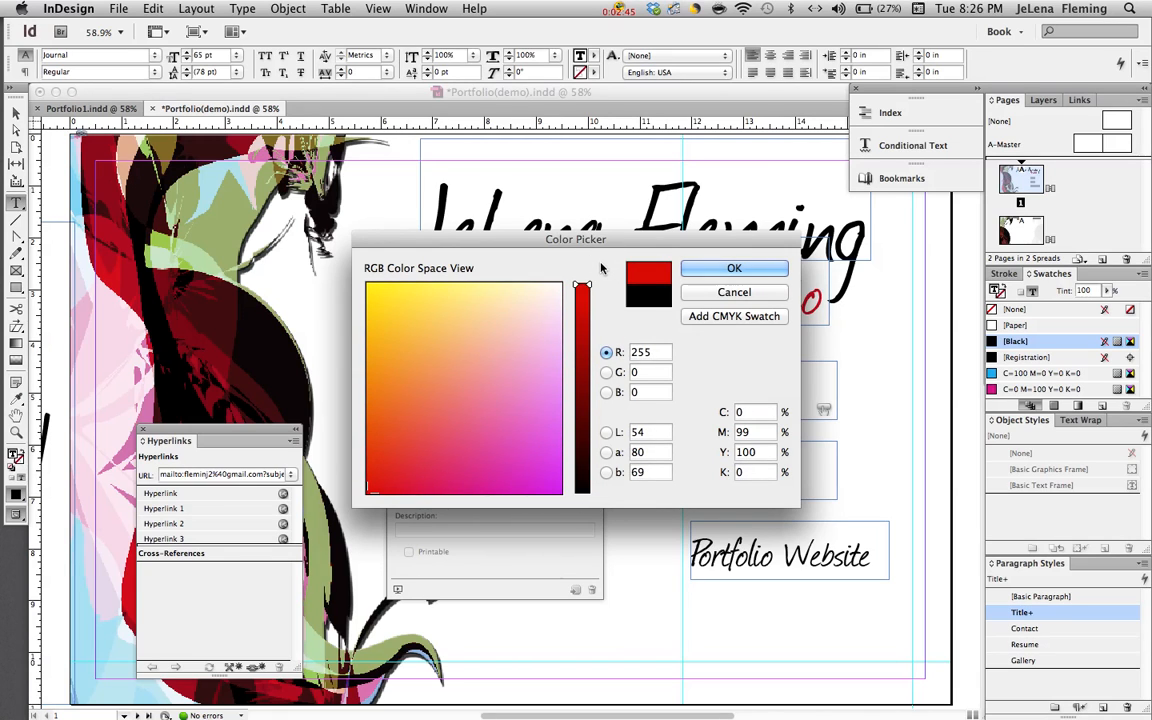
click(743, 267)
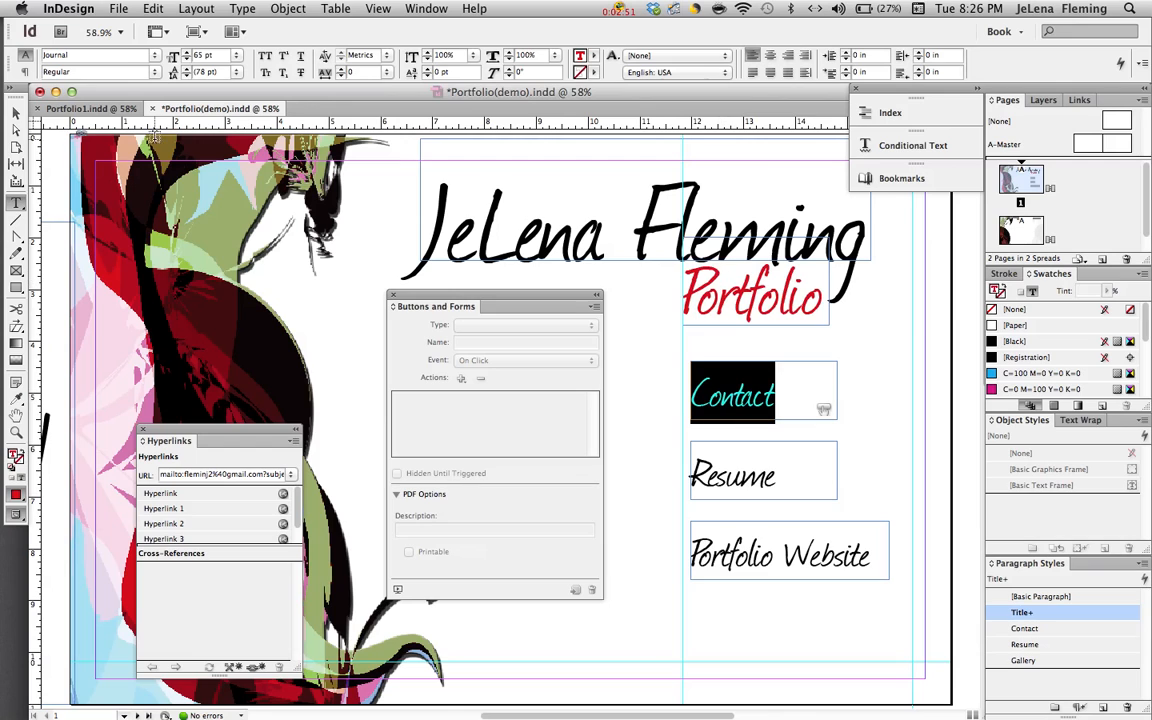
click(20, 118)
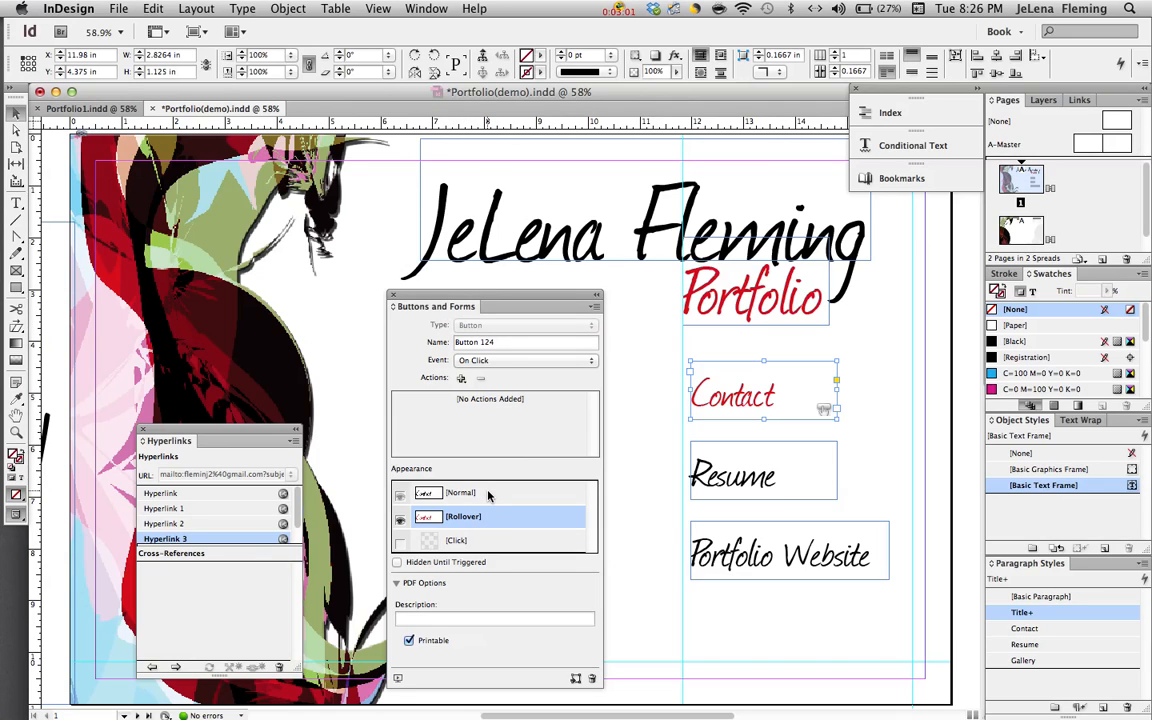
Compare the Contact button's Normal and Rollover appearances by switching between the two states.
click(488, 492)
click(490, 516)
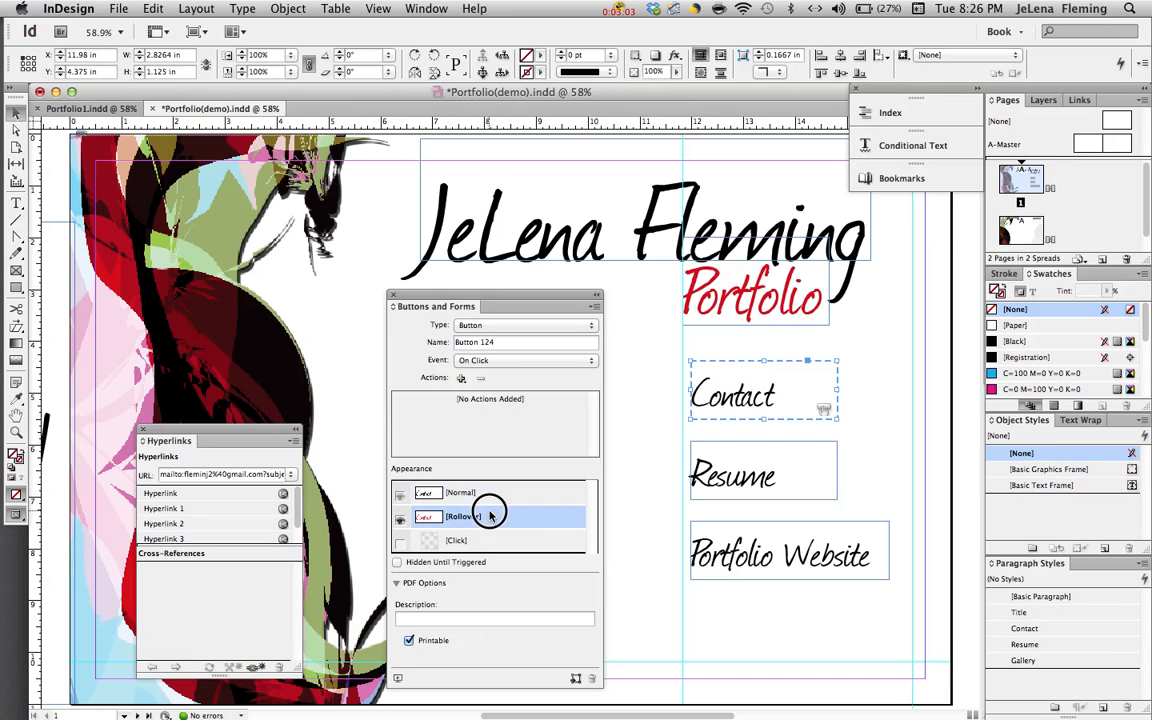
click(492, 492)
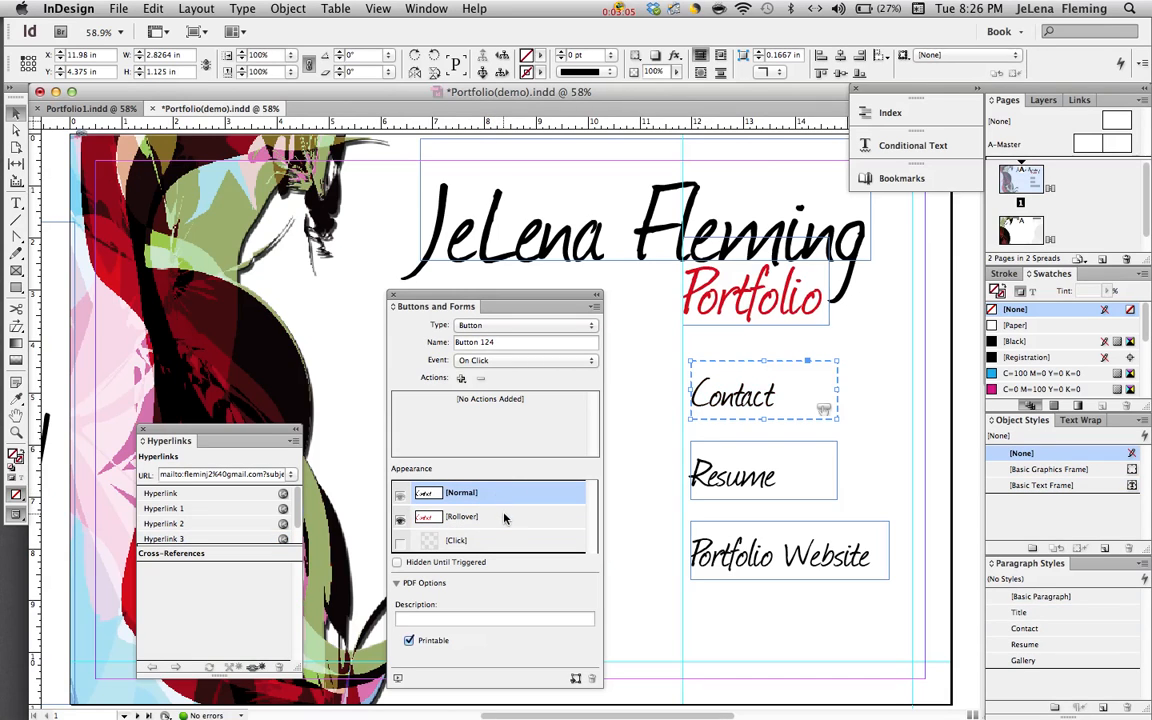
click(504, 517)
click(505, 494)
click(504, 517)
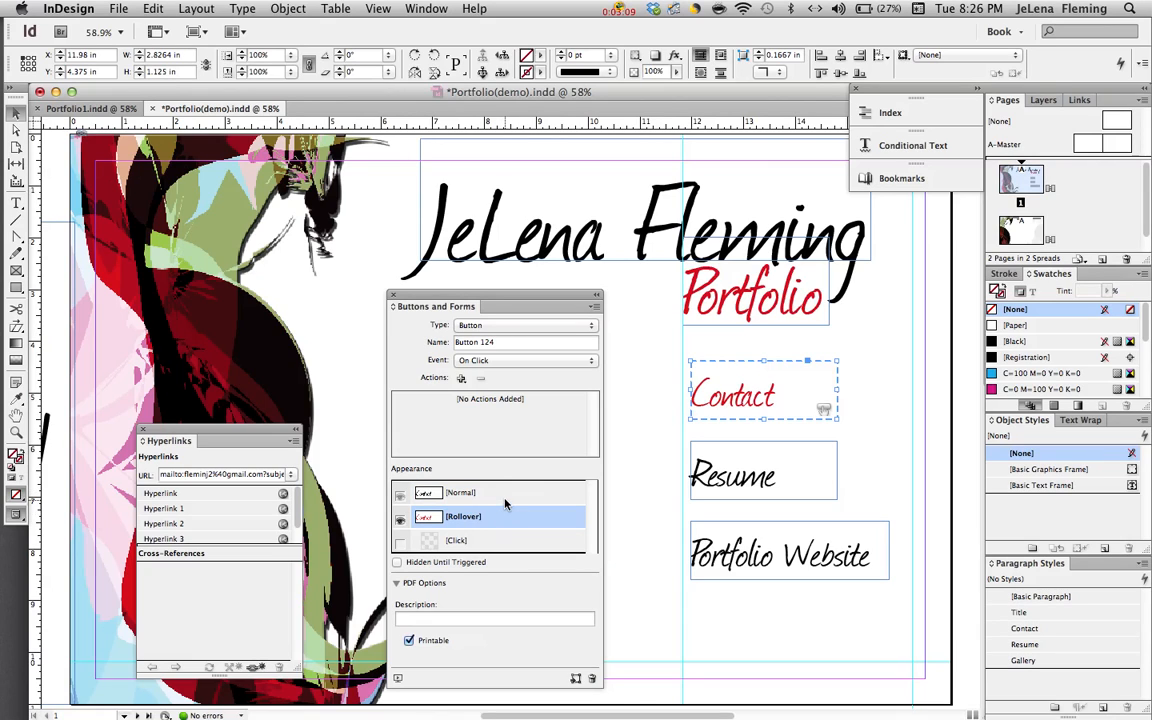
click(505, 496)
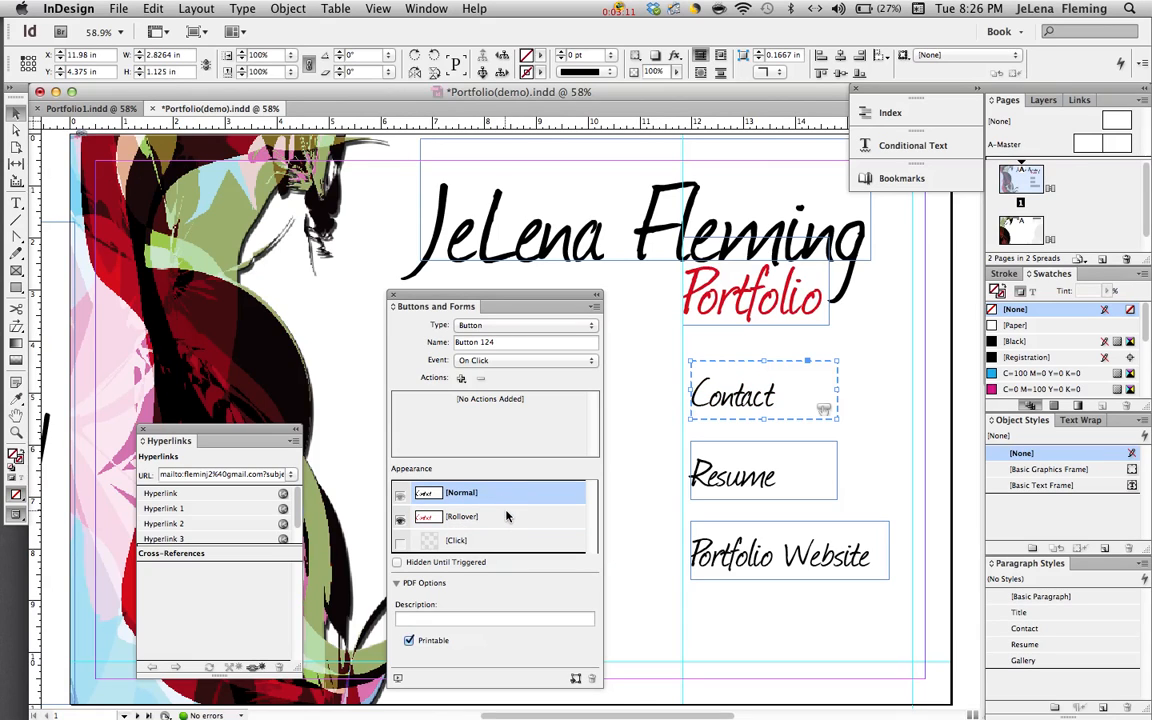
click(505, 517)
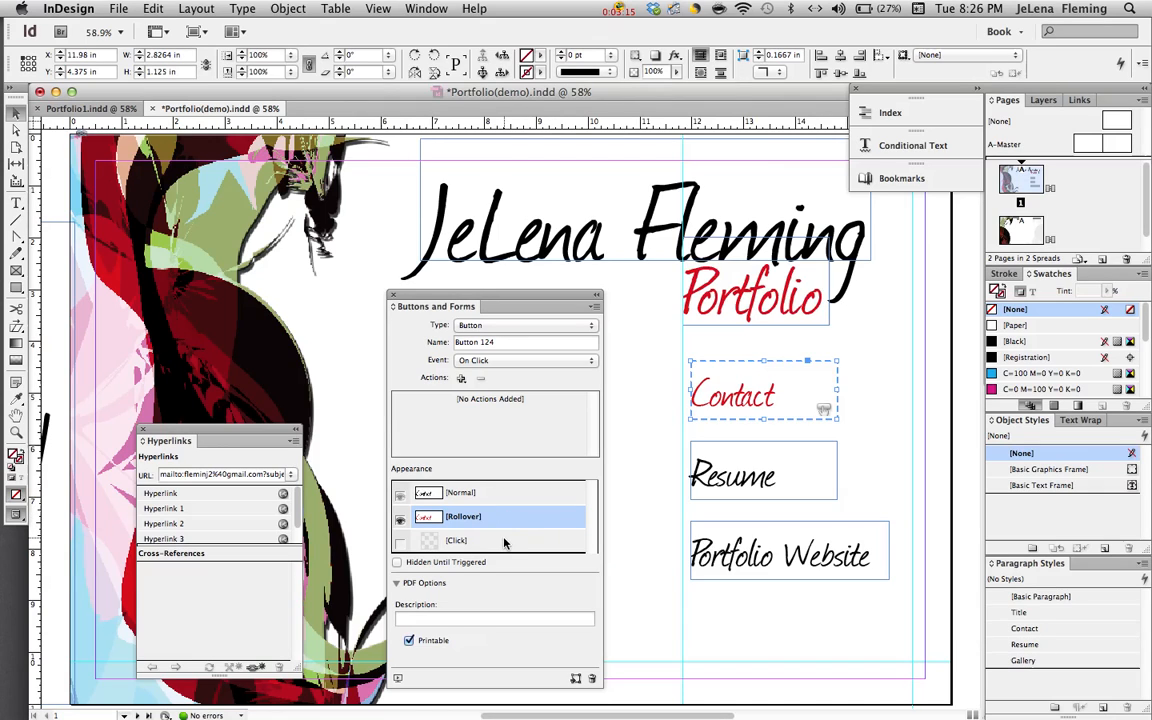
Add a Click appearance to the Contact button.
click(504, 541)
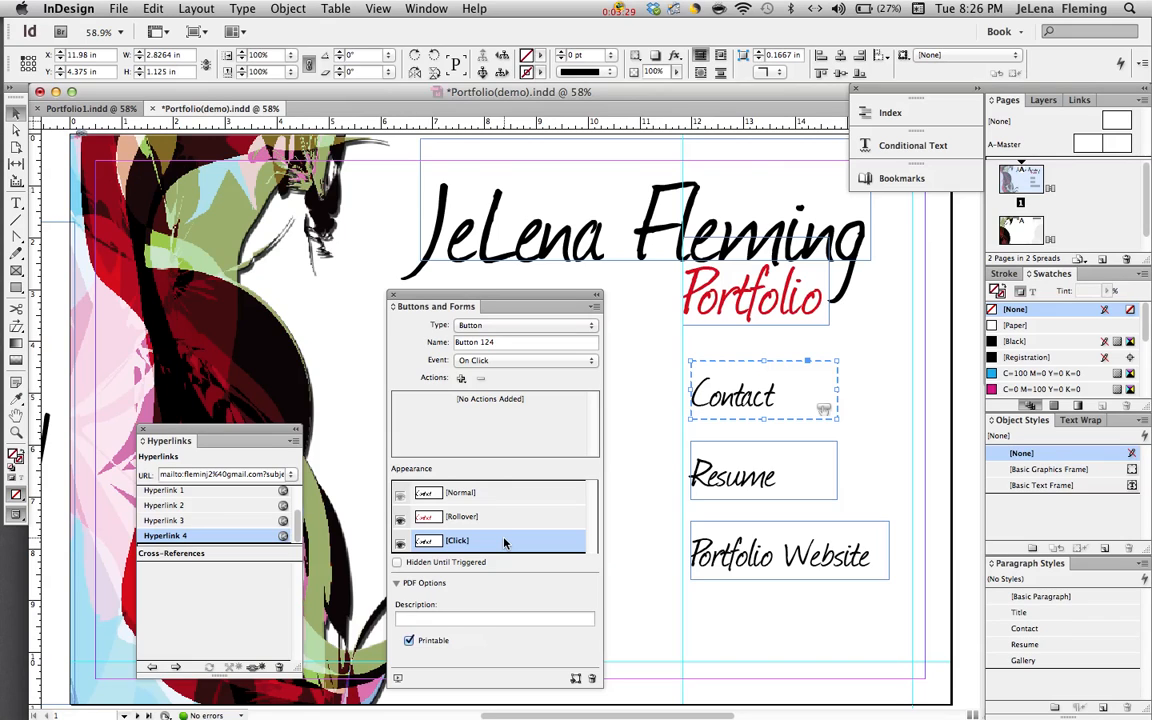
Convert the Resume text frame into a button named Resume with the On Click event.
click(741, 490)
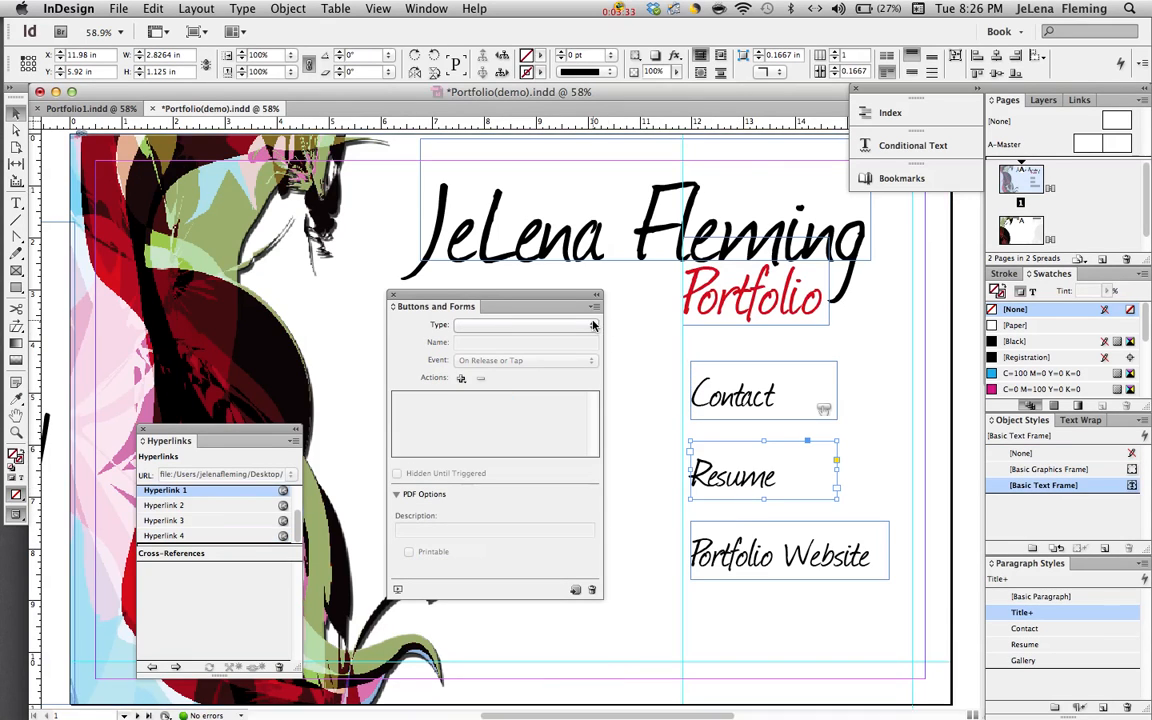
click(539, 328)
click(535, 323)
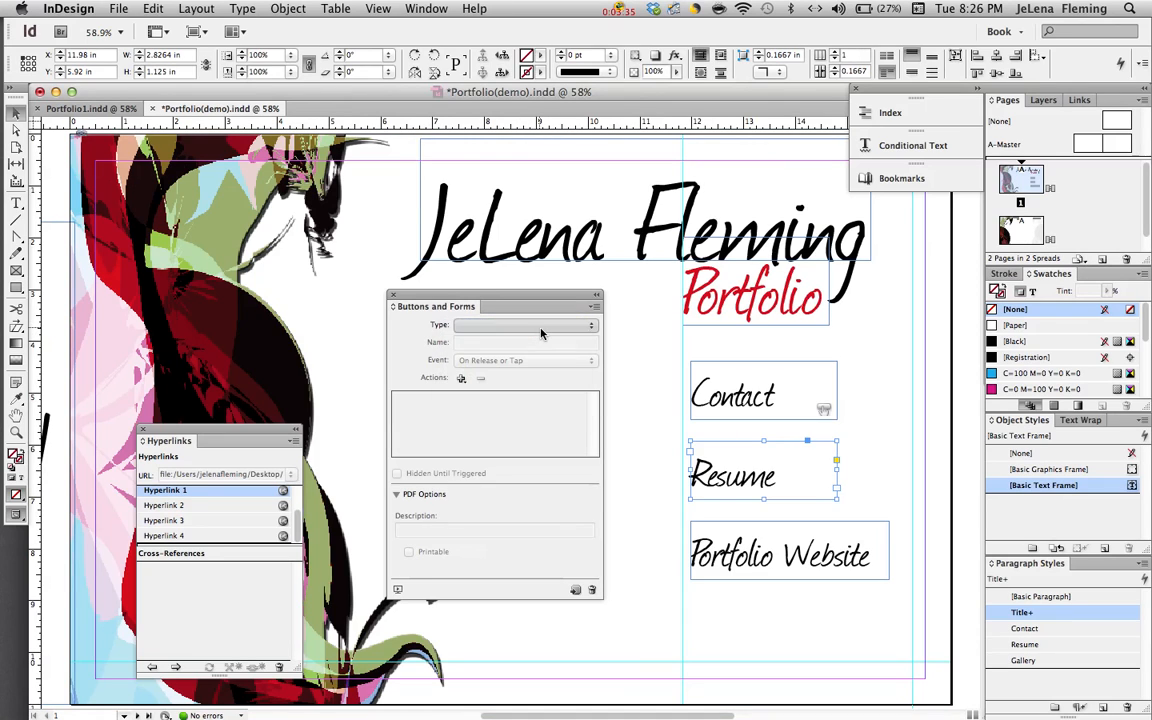
triple_click(497, 342)
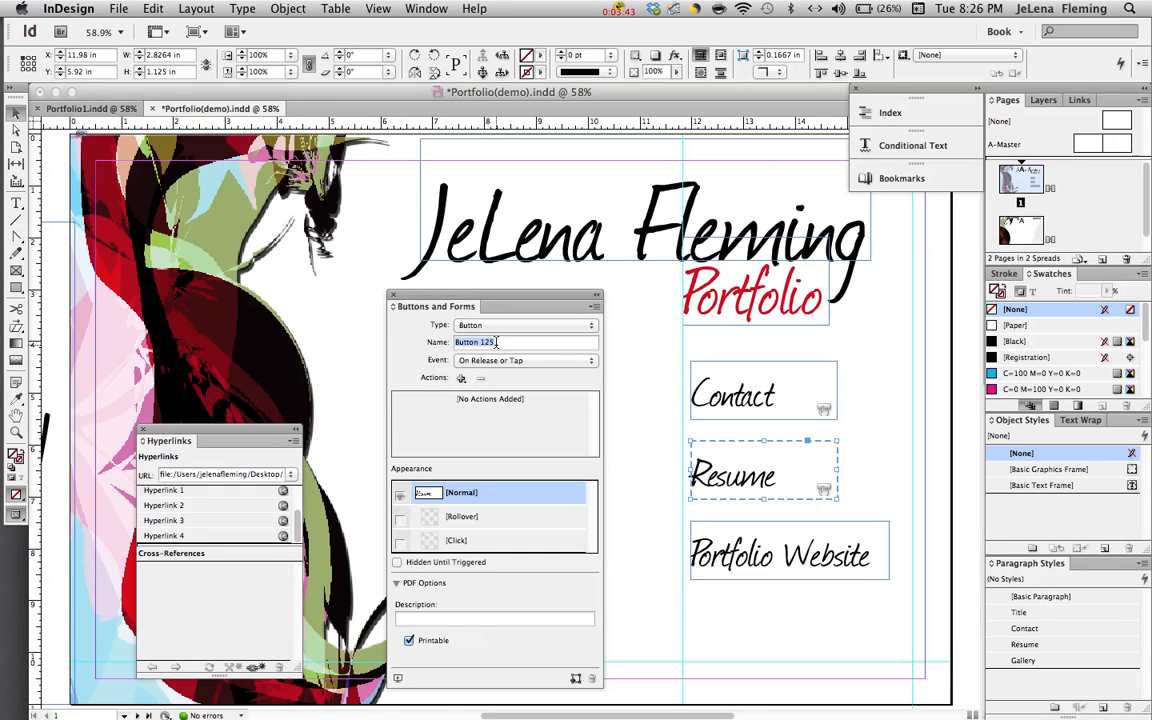
text(Resume)
click(556, 360)
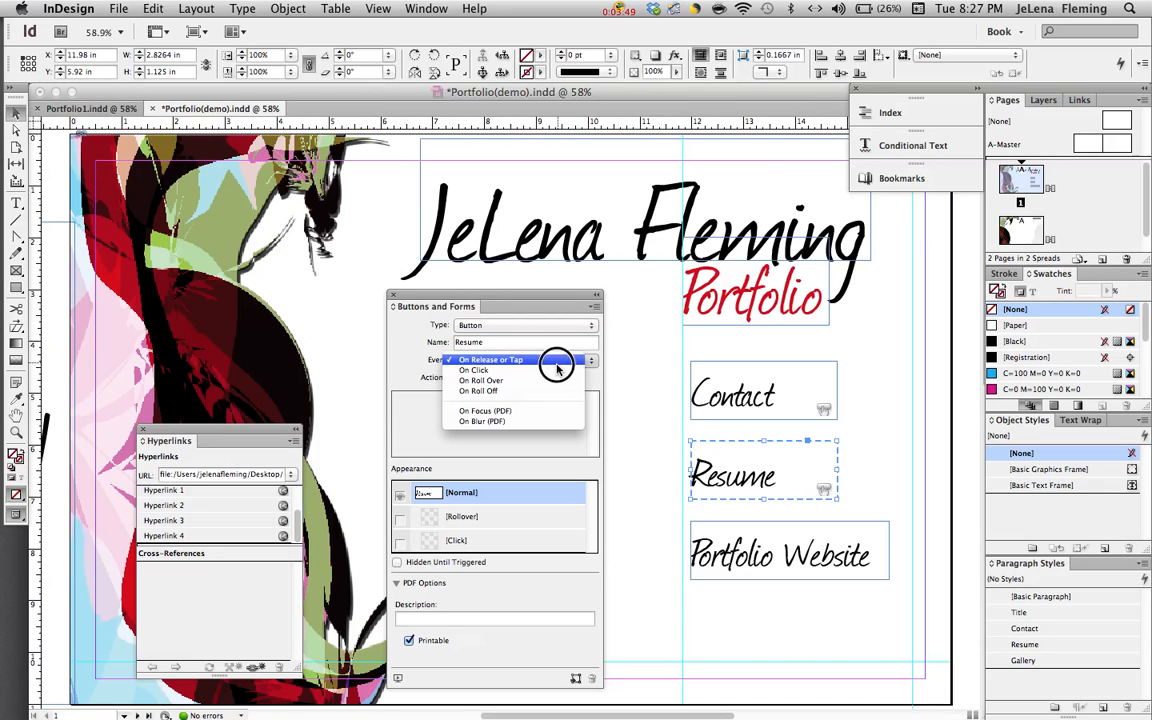
click(547, 371)
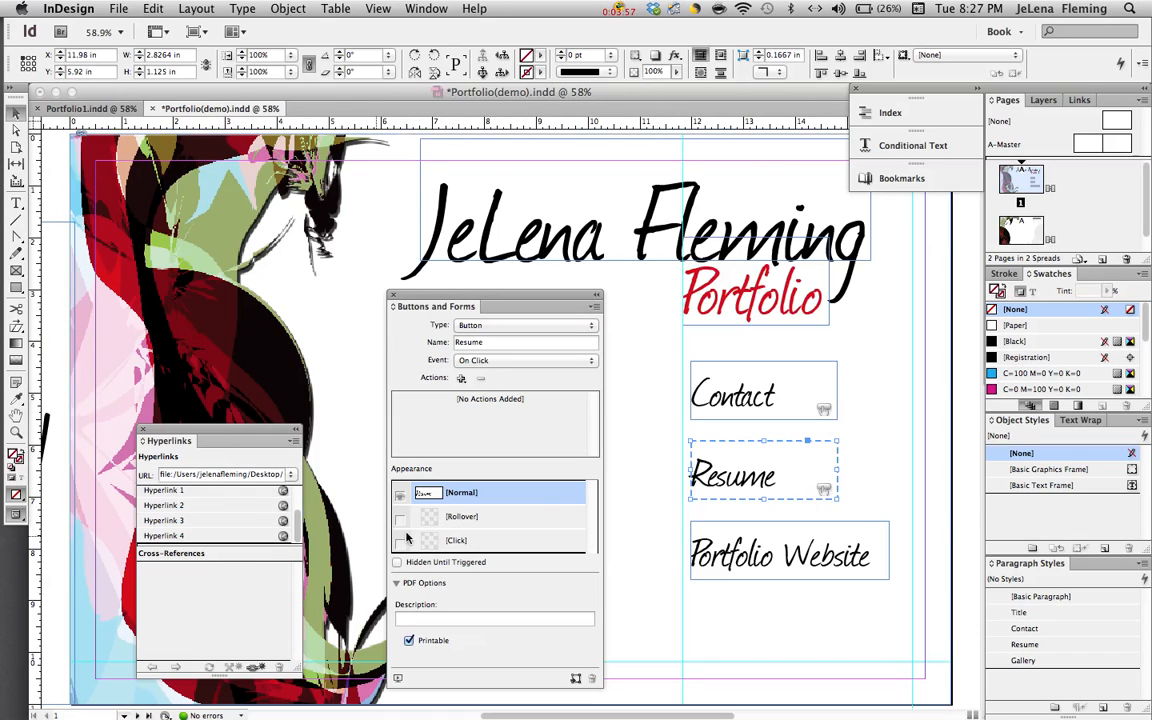
Add a Rollover appearance to the Resume button with its text coloured red (RGB 255, 0, 0), and add a Click appearance.
click(506, 517)
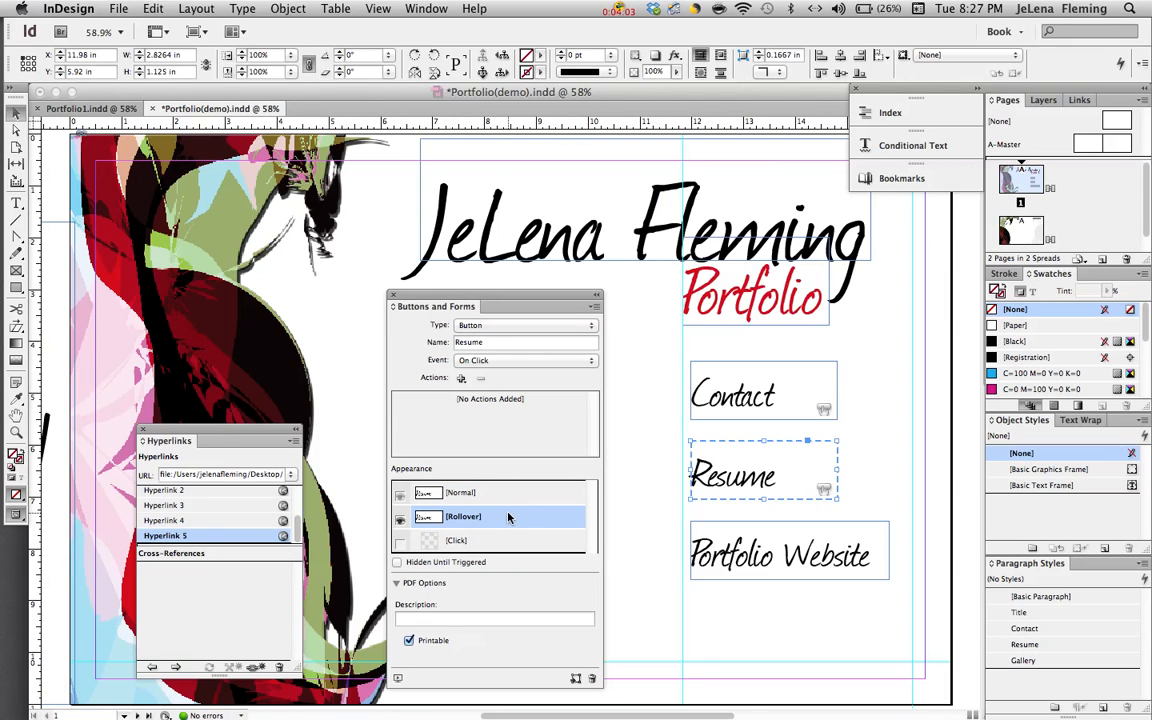
click(507, 517)
click(16, 203)
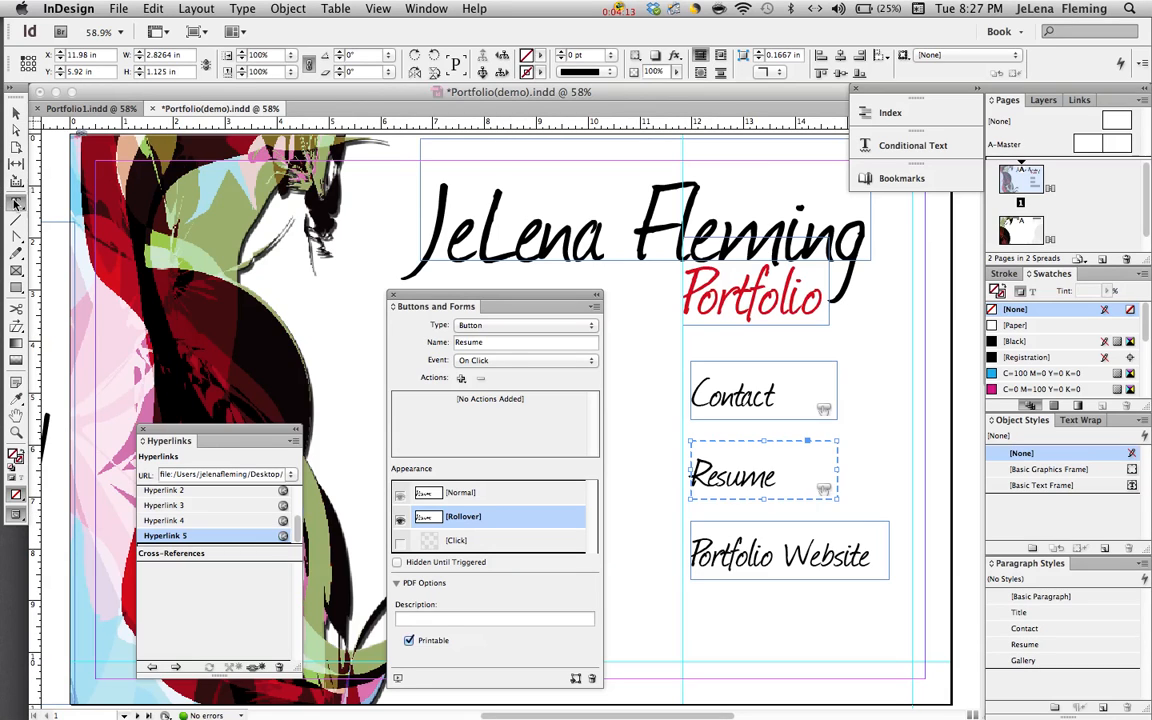
click(738, 476)
double_click(740, 478)
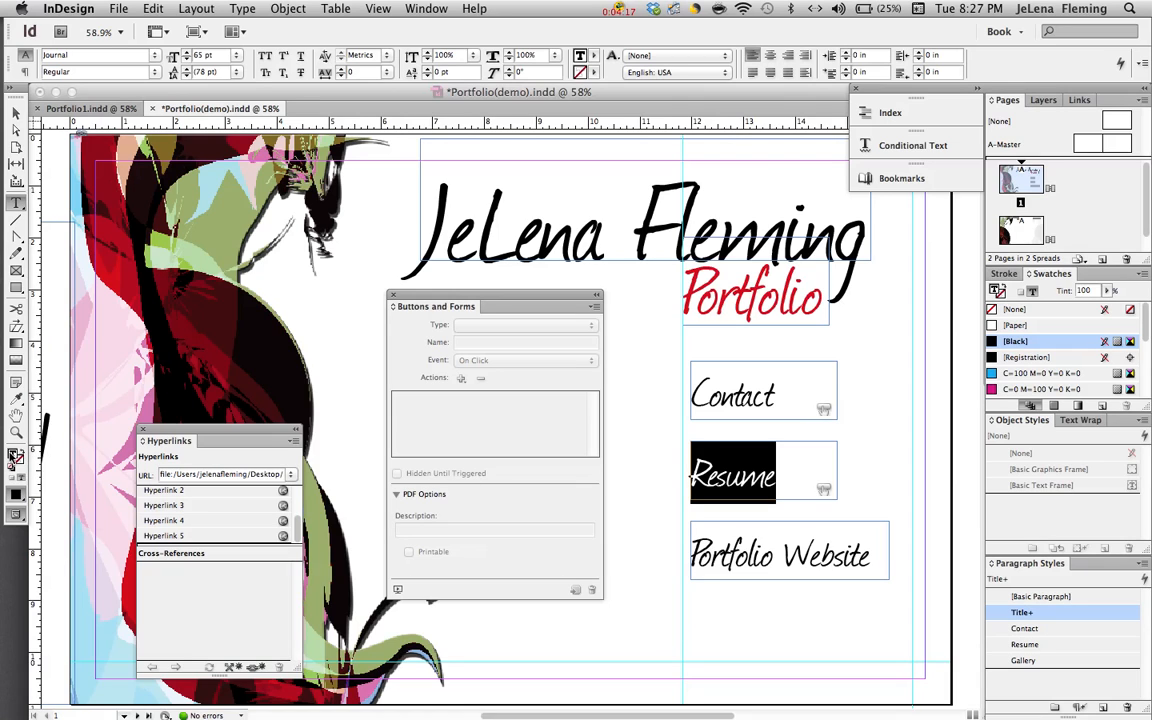
double_click(15, 457)
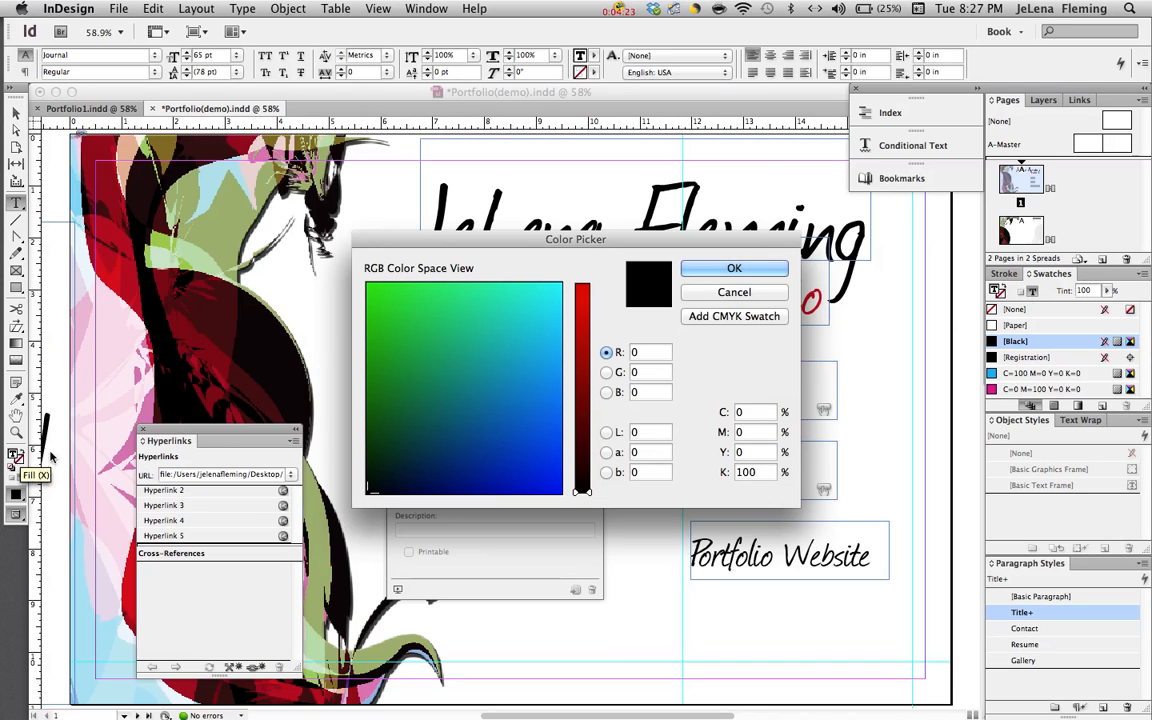
drag(587, 493, 610, 258)
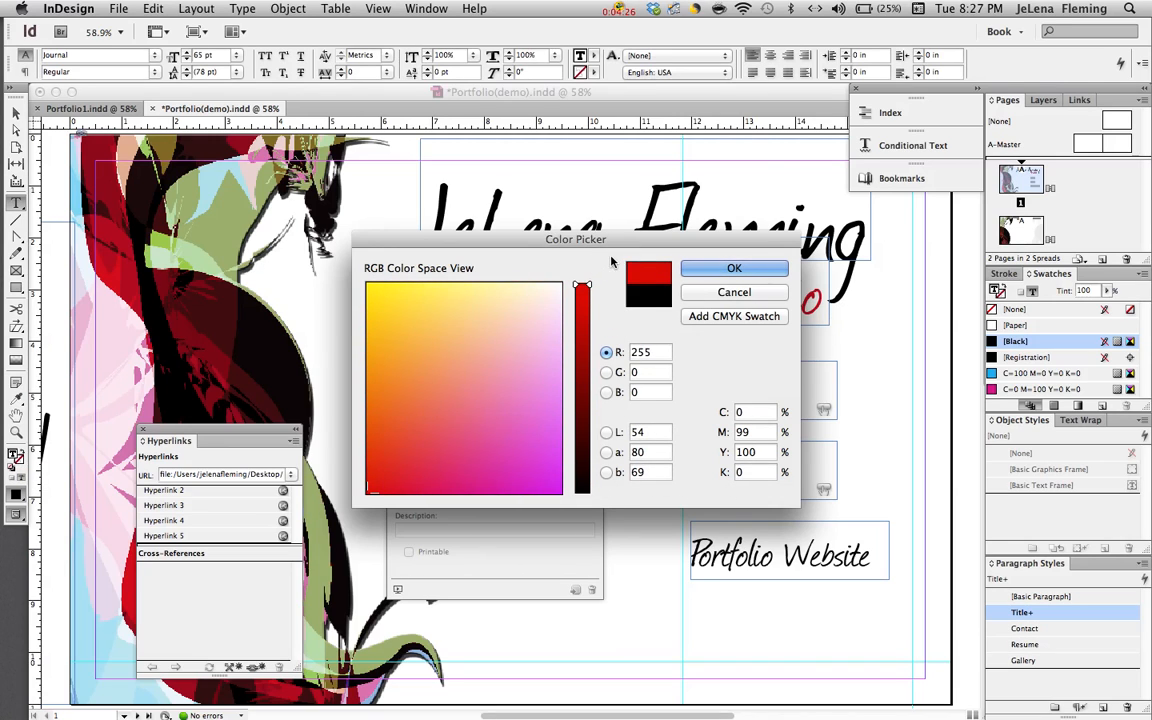
click(690, 268)
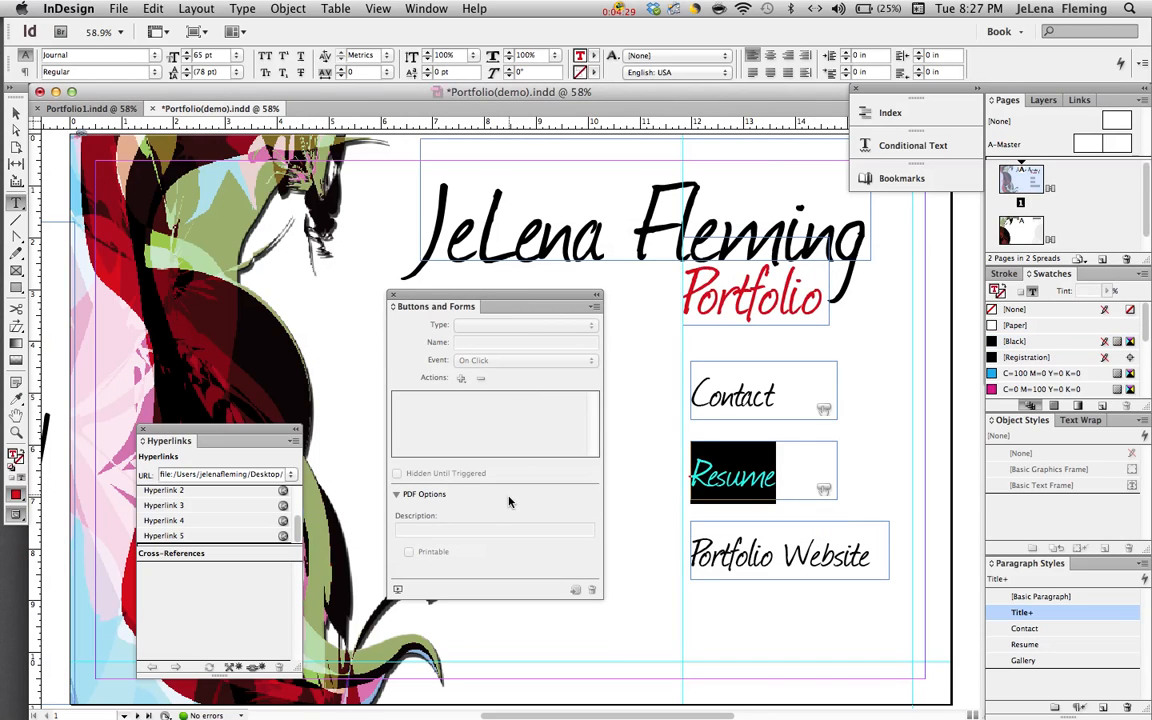
click(16, 117)
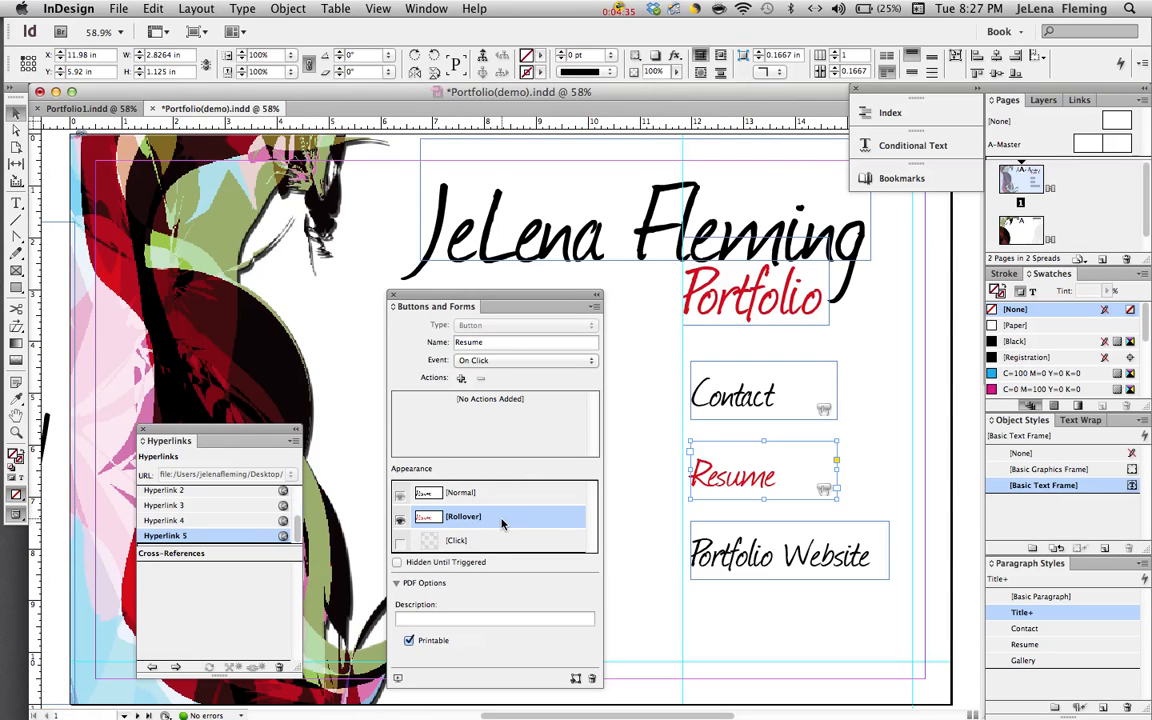
click(503, 540)
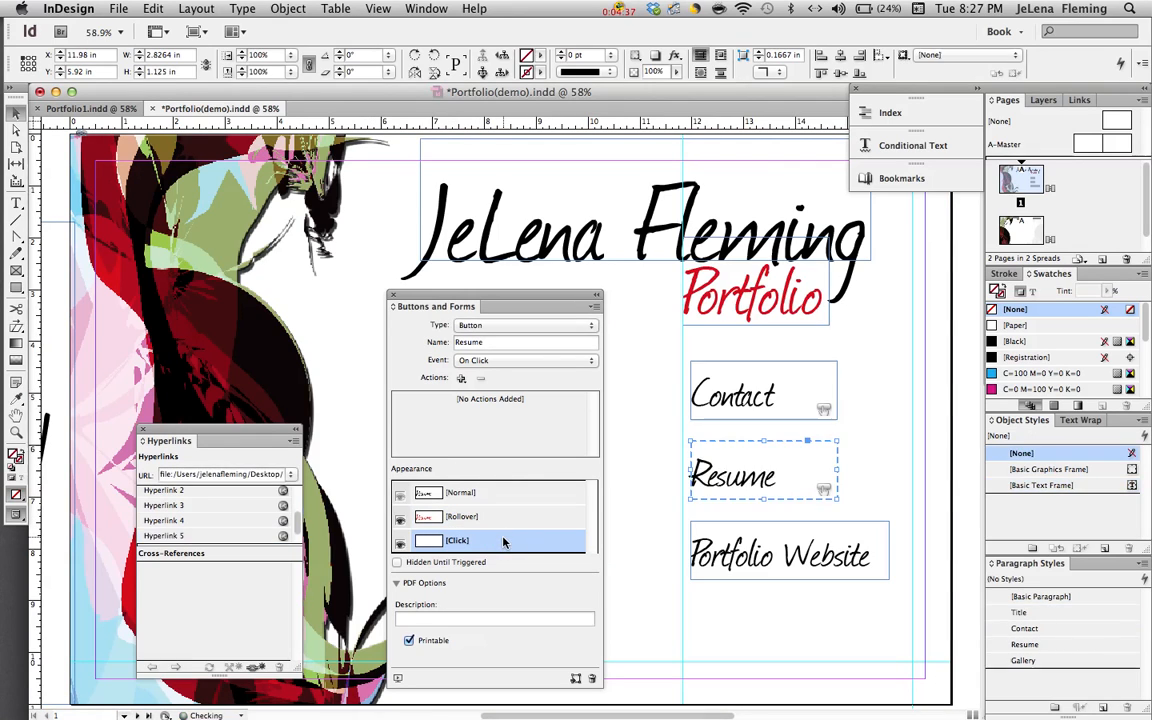